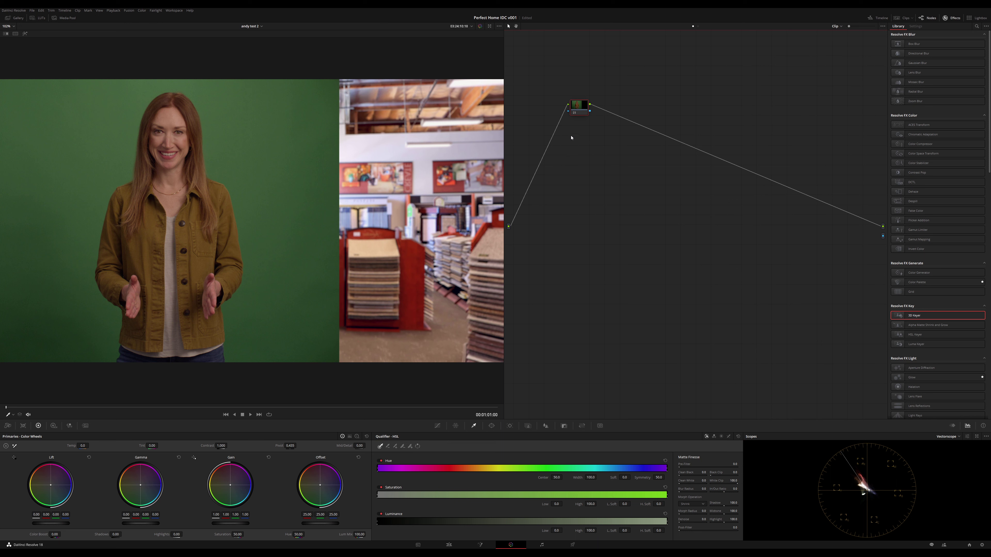
Step: Brighten the Exp node with a custom curve by pulling in the white point and lifting the midtones
drag(582, 102, 544, 184)
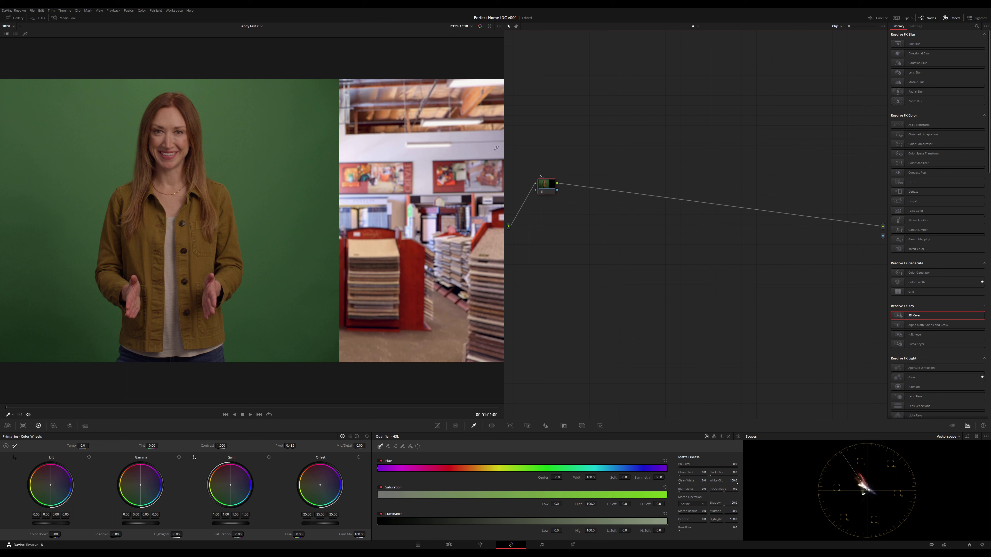
click(437, 425)
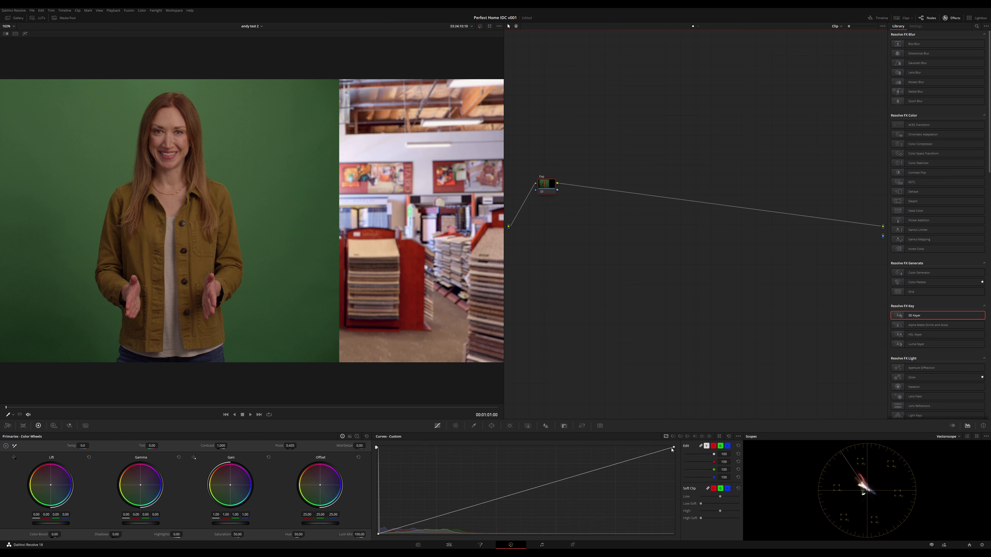
drag(673, 448, 620, 447)
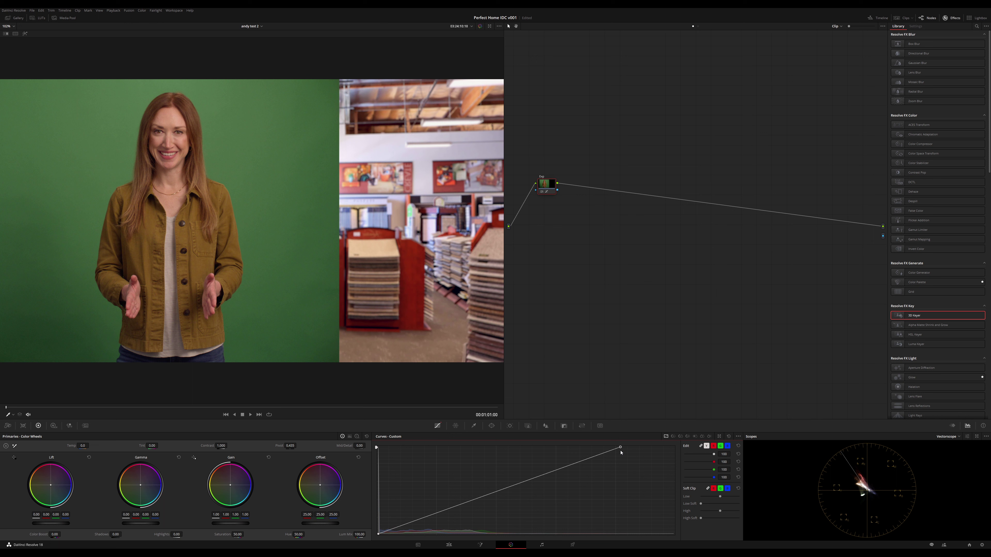
drag(555, 470, 554, 468)
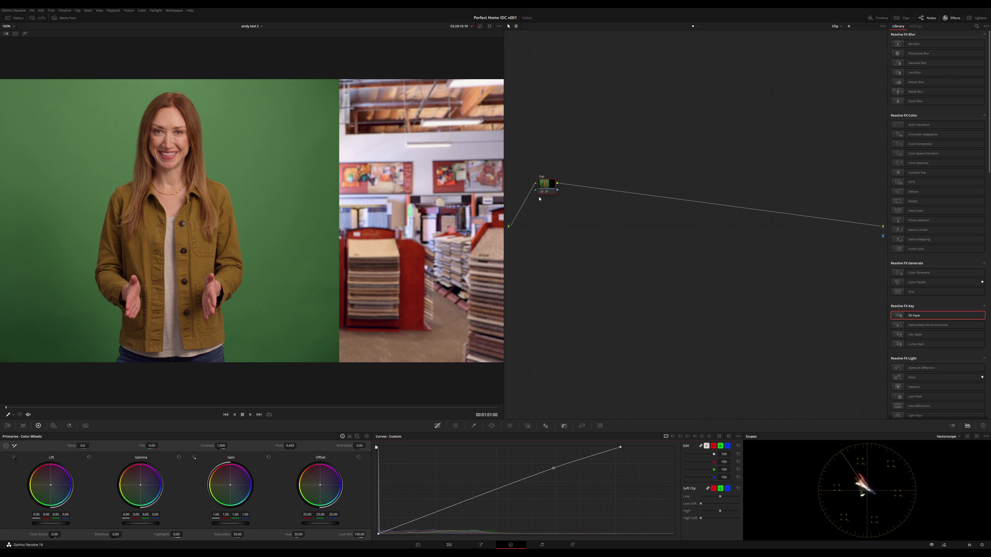
Step: Switch the scope to RGB Parade and insert a 3D Keyer node after the Exp node
drag(544, 184, 541, 197)
key(alt+s)
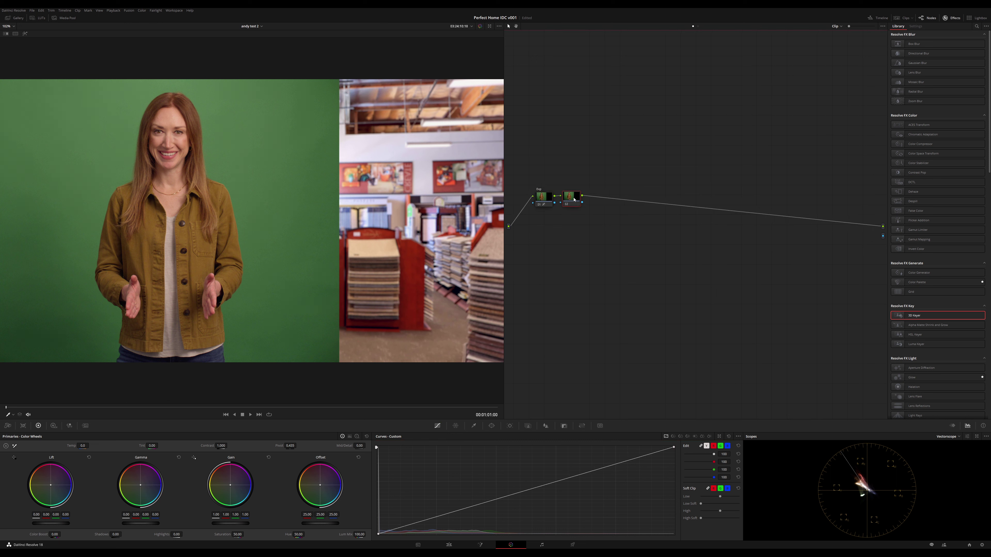
key(ctrl+z)
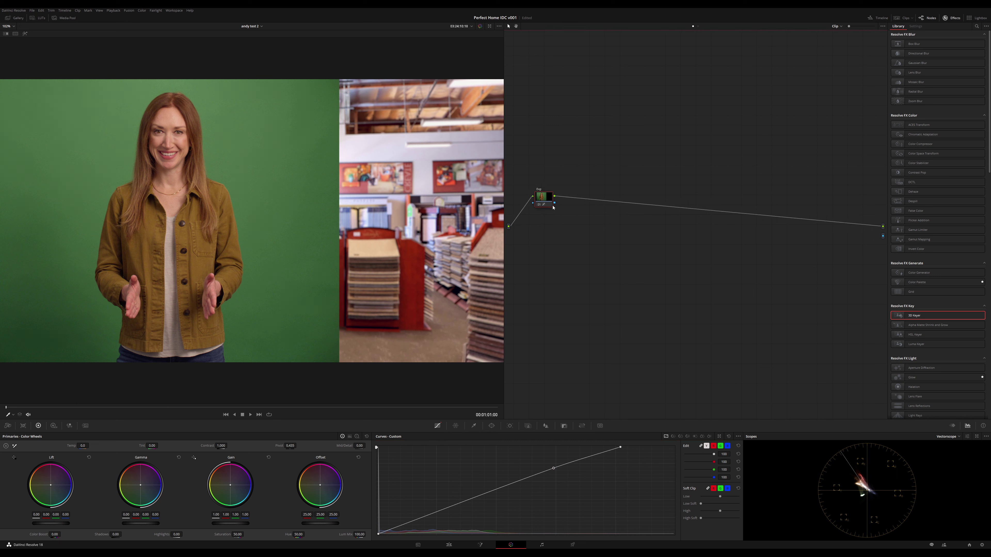
drag(543, 196, 543, 202)
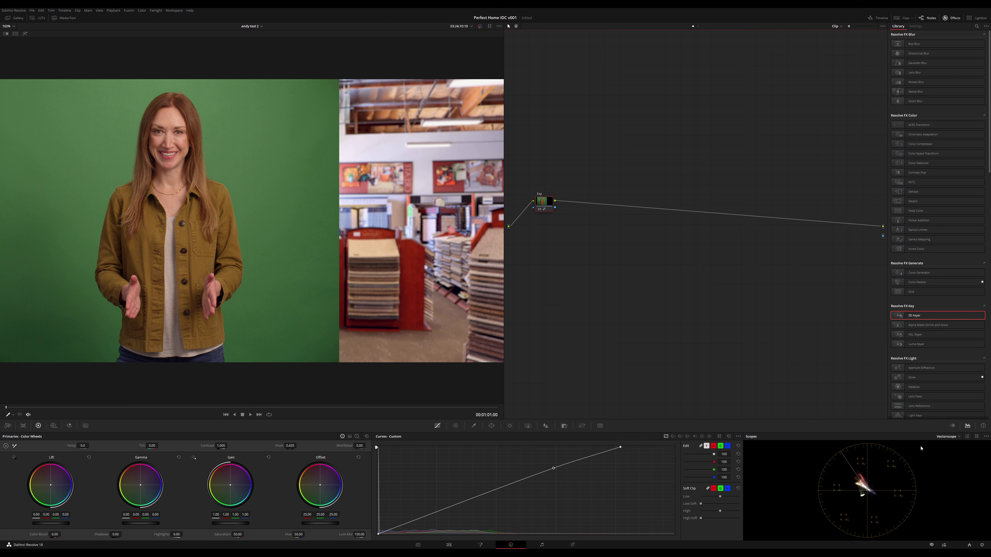
click(948, 436)
click(946, 453)
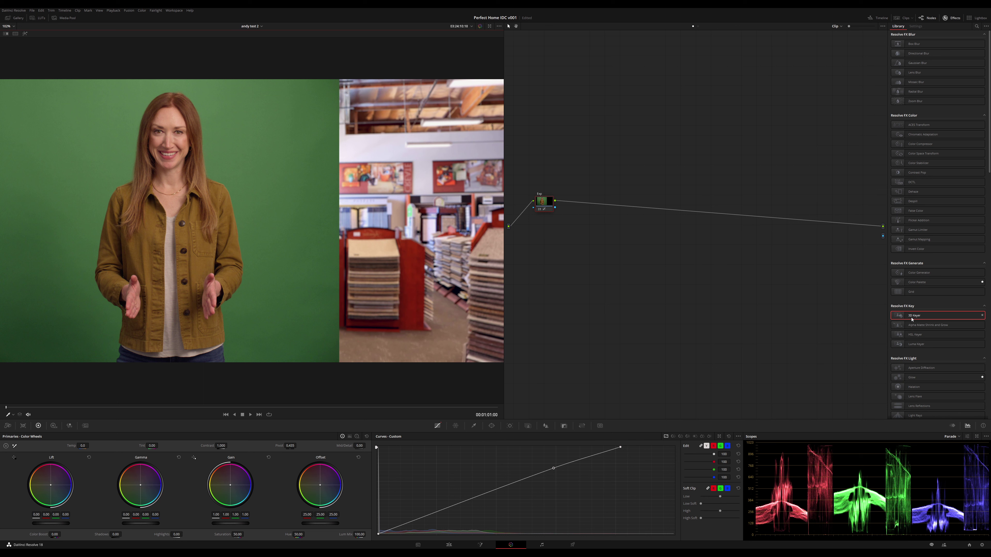
drag(590, 208, 587, 240)
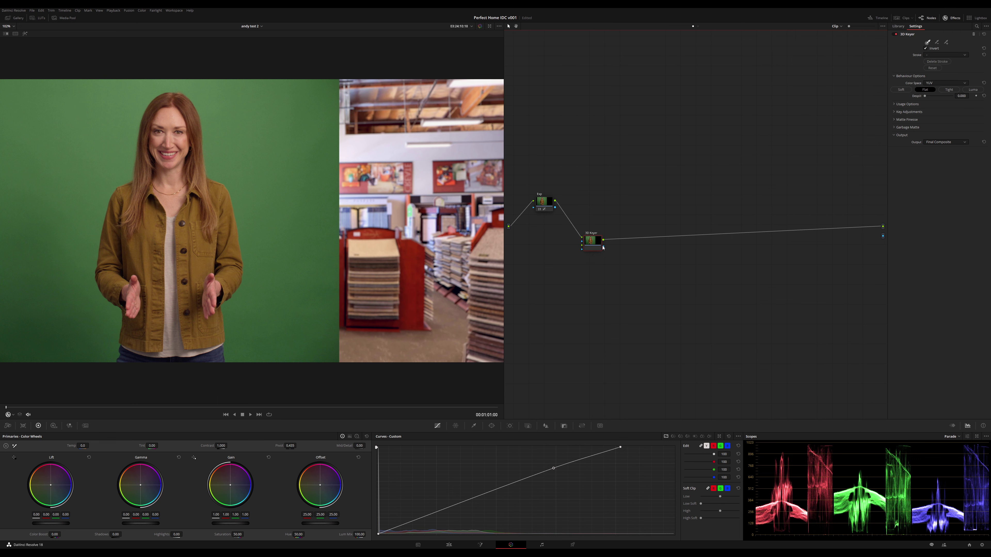
Step: Route the 3D Keyer's alpha to the node tree's alpha output and set its behaviour to Soft
drag(882, 237, 883, 236)
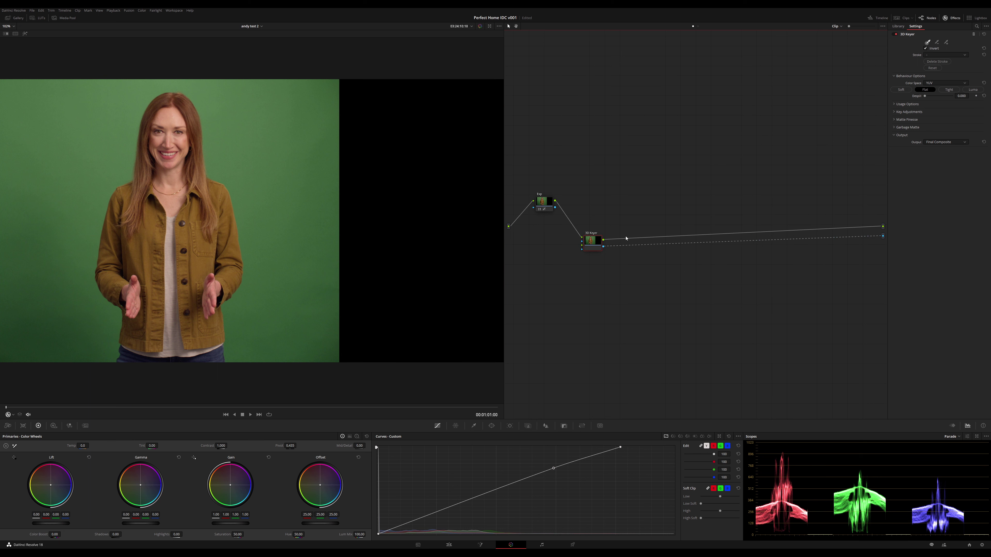
drag(601, 237, 592, 242)
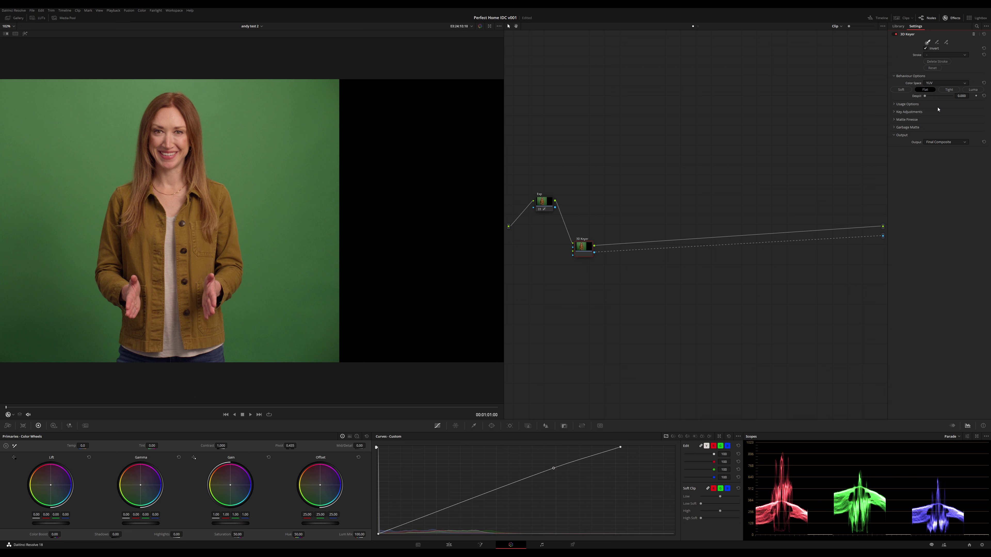
click(895, 92)
Step: Draw a keyer stroke across the green backdrop, then add a refining stroke near the host's hair
mouse_move(21, 349)
mouse_down()
mouse_move(81, 337)
mouse_move(66, 246)
mouse_move(77, 170)
mouse_move(115, 108)
mouse_move(155, 82)
mouse_move(216, 96)
mouse_move(233, 165)
mouse_move(276, 230)
mouse_move(274, 335)
mouse_move(319, 346)
mouse_up()
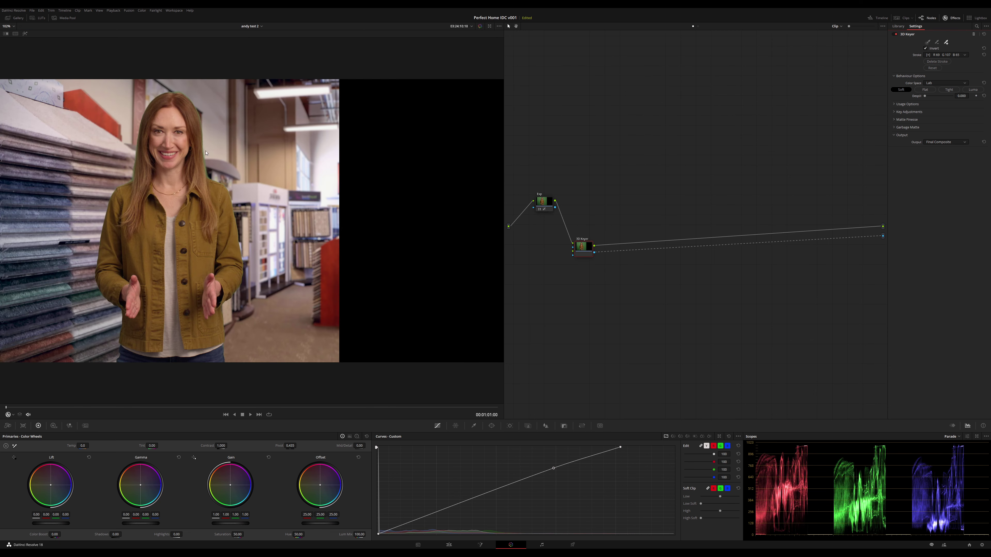
scroll(205, 153, up, 8)
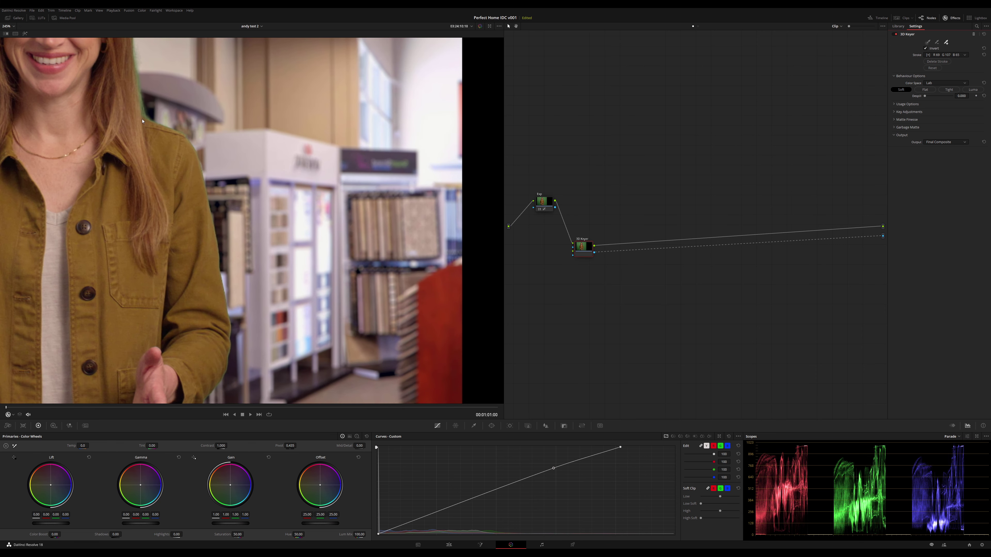
drag(147, 108, 160, 117)
scroll(160, 116, down, 5)
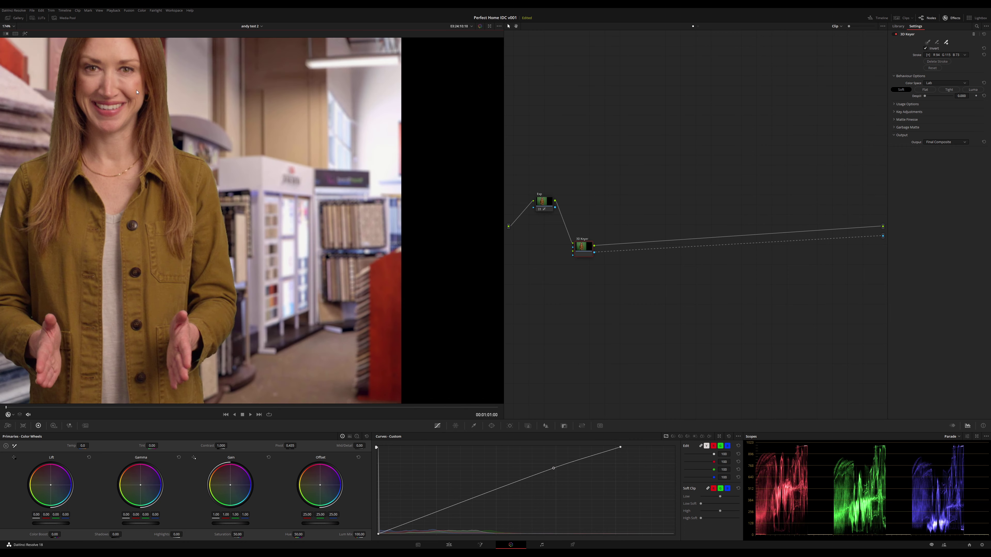
scroll(187, 188, down, 2)
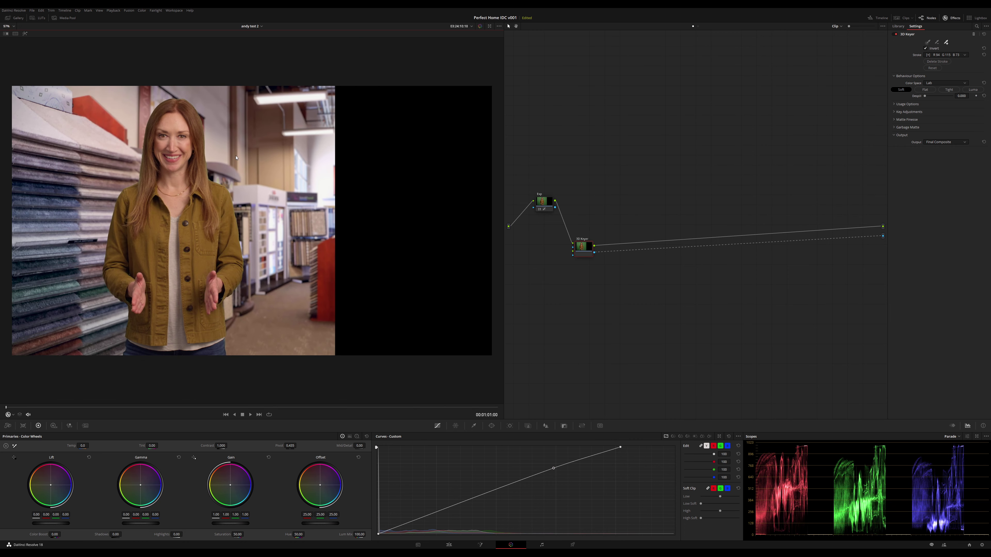
scroll(273, 203, up, 1)
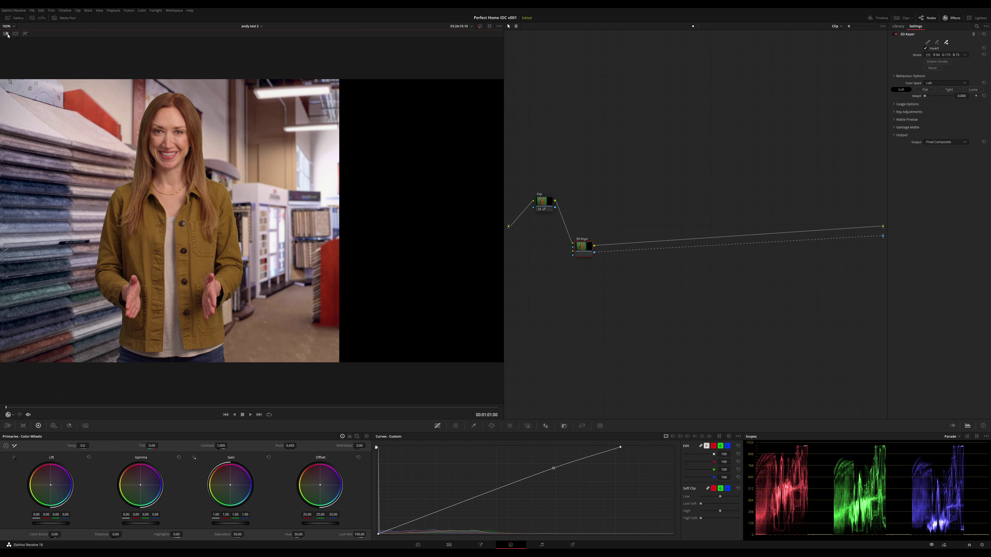
Step: Raise the Matte Finesse post filter to soften key edges and set Despill to 1.000
drag(582, 252, 580, 252)
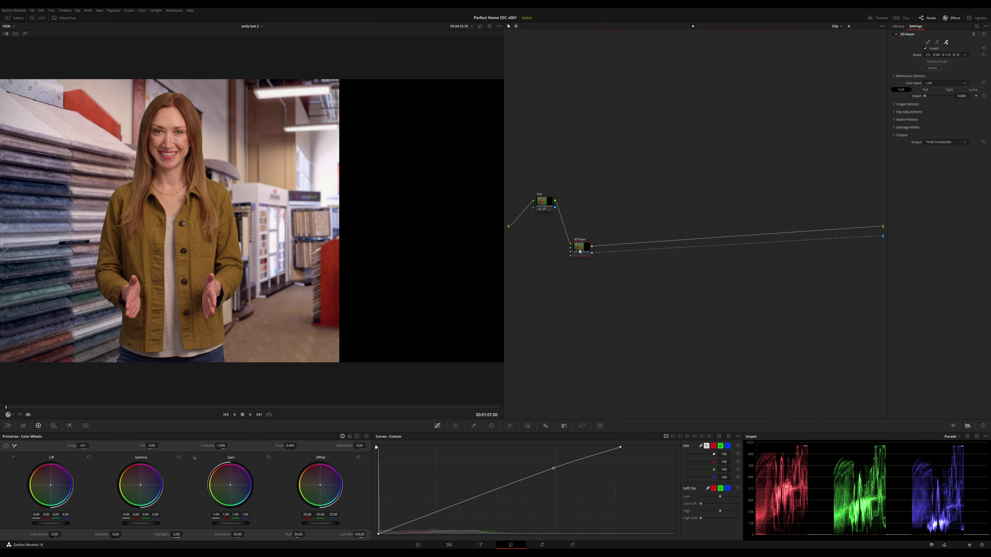
click(911, 120)
click(948, 127)
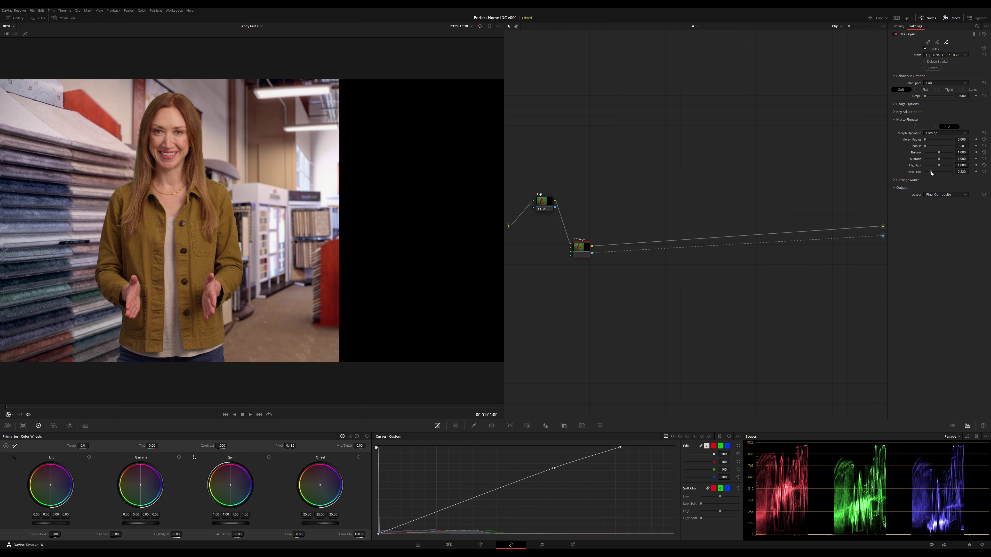
drag(930, 172, 933, 172)
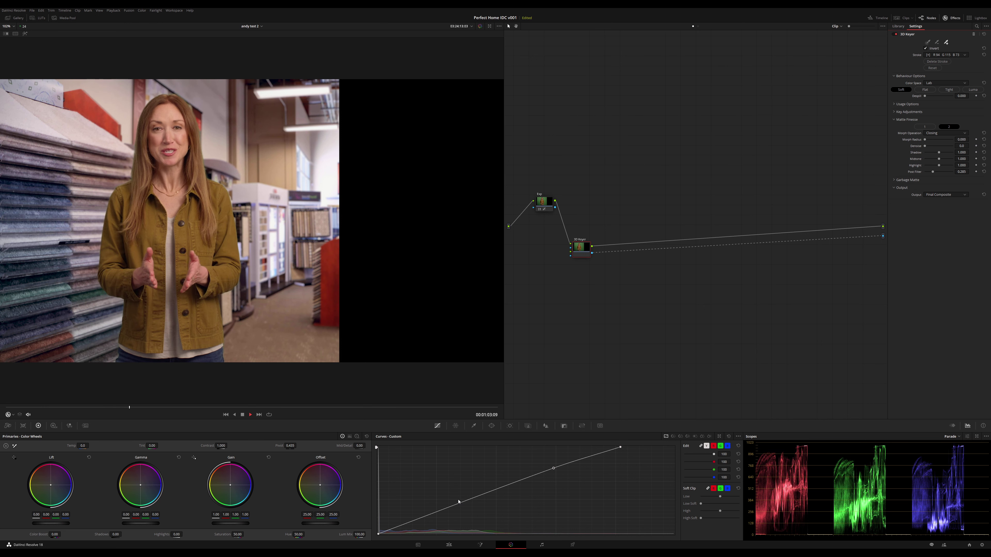
key(space)
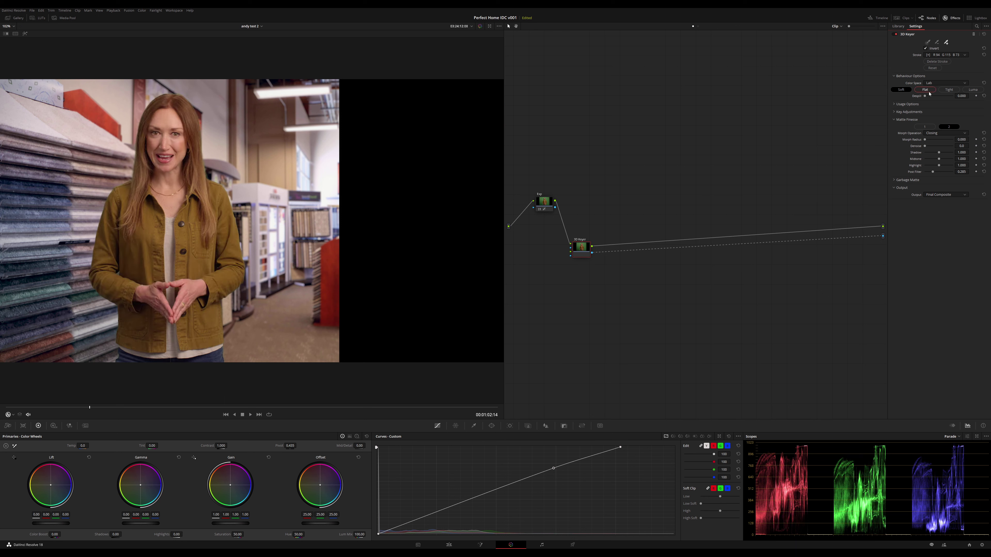
drag(927, 97, 952, 96)
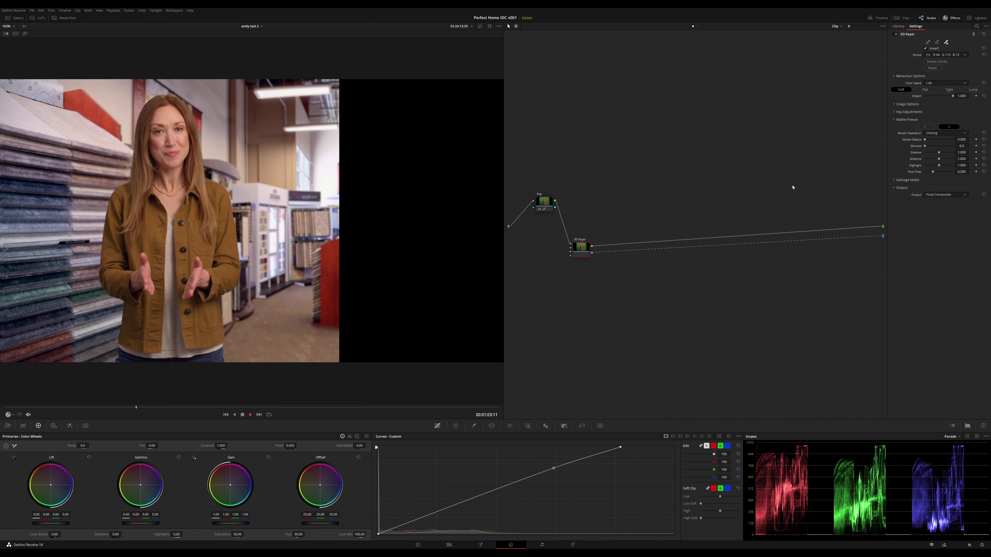
key(space)
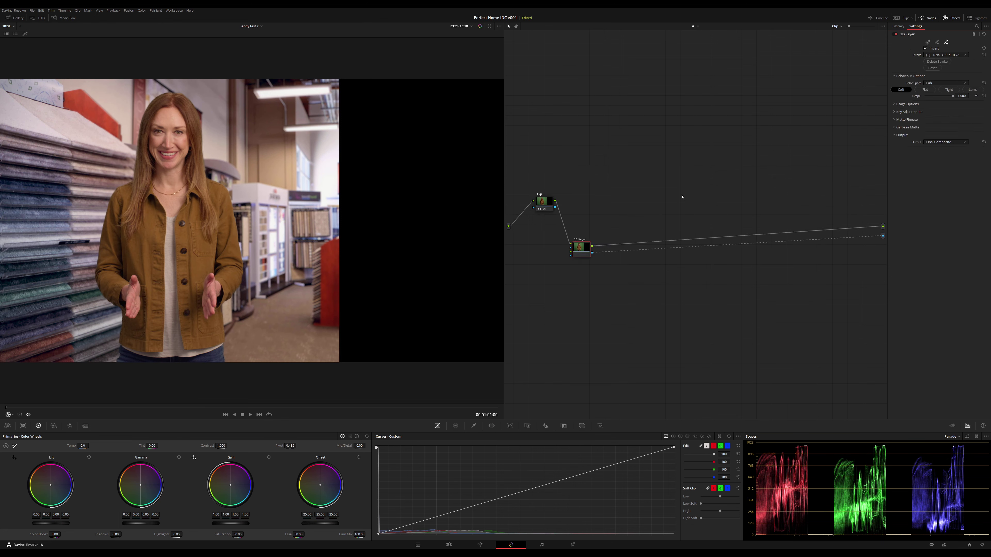
Step: Add two serial nodes after the keyer and lower the last node's blur radius just below 0.50
drag(585, 251, 603, 184)
key(alt+s)
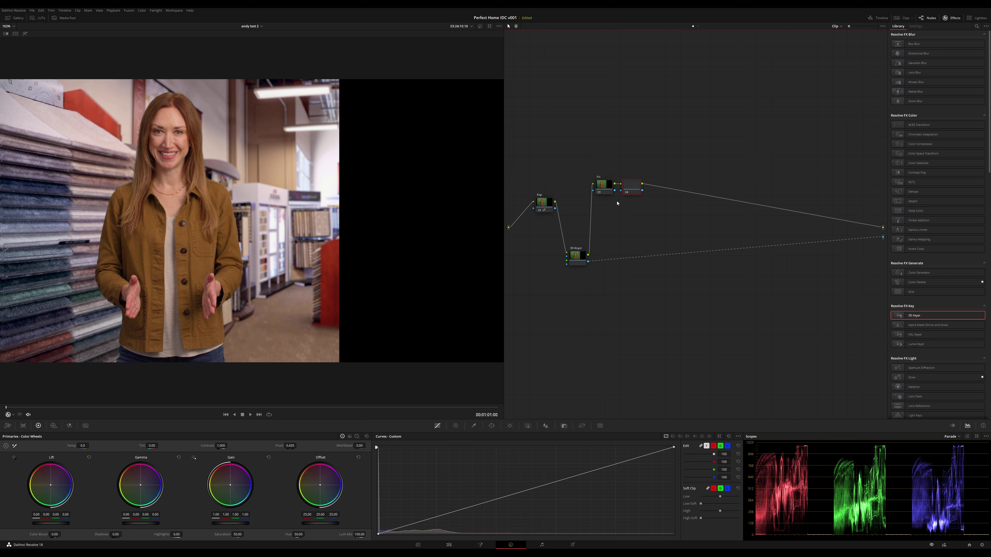
drag(630, 185, 639, 185)
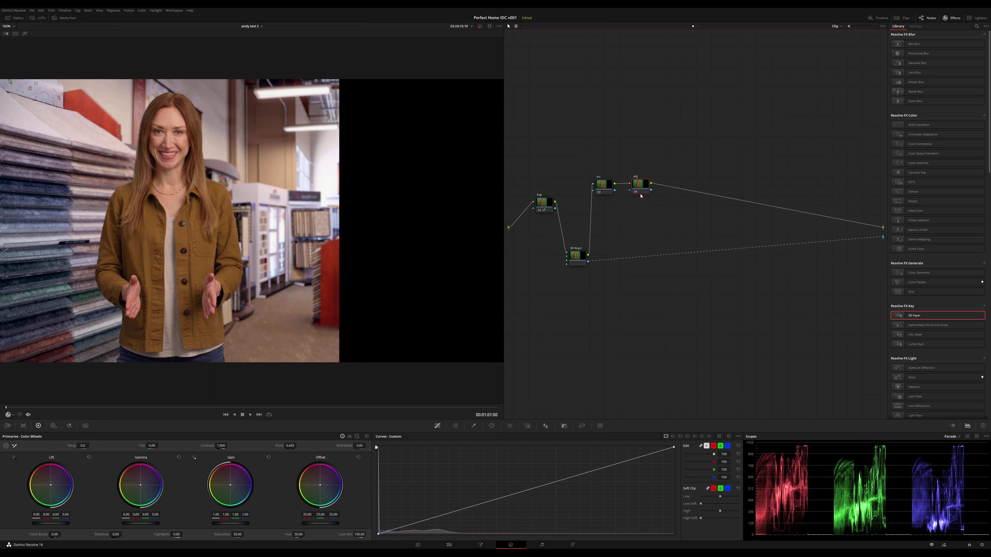
key(alt+s)
drag(681, 187, 858, 205)
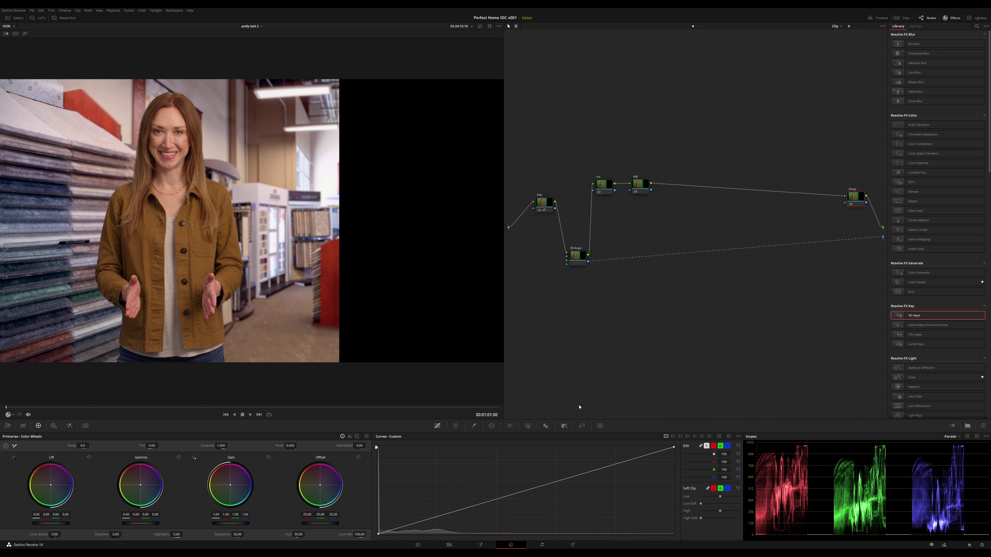
click(550, 426)
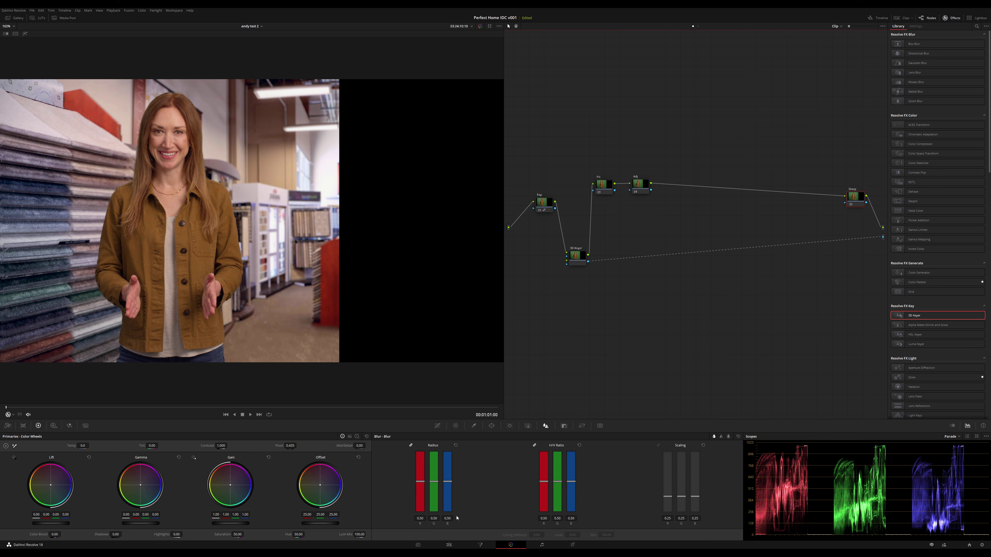
drag(447, 523, 446, 519)
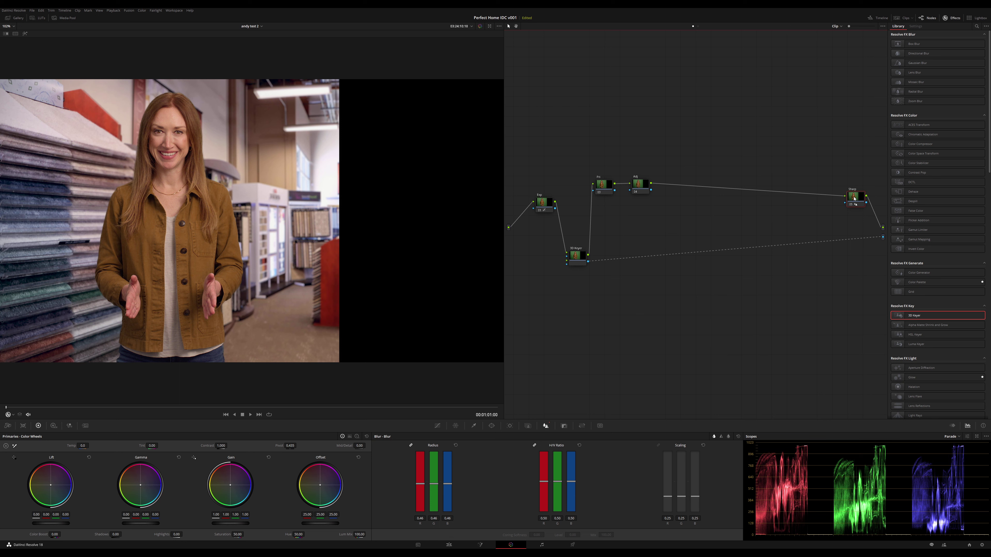
Step: Insert a DN node before Sharp with 1-frame, Small-motion temporal noise reduction at luma threshold 15
key(shift+s)
drag(757, 188, 811, 195)
click(85, 426)
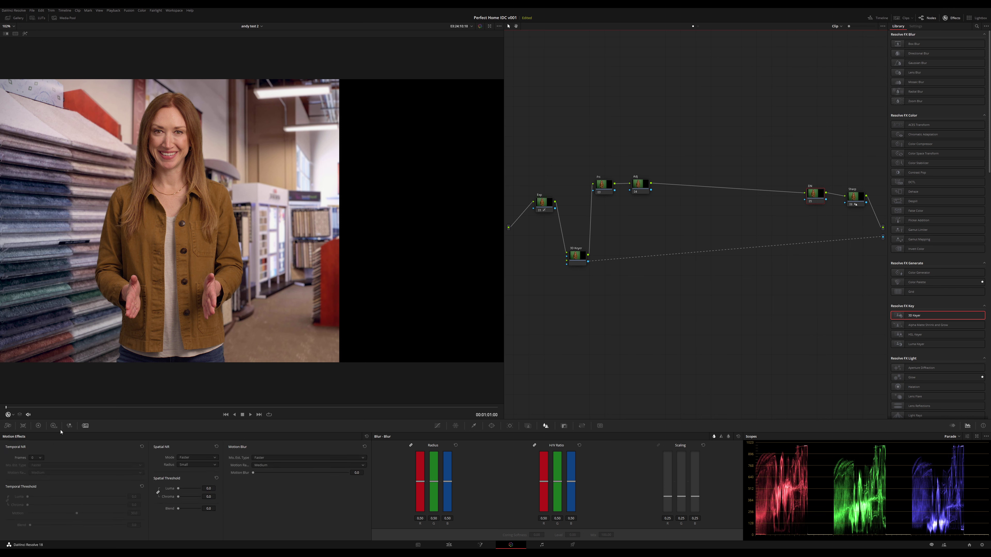
click(39, 460)
click(37, 466)
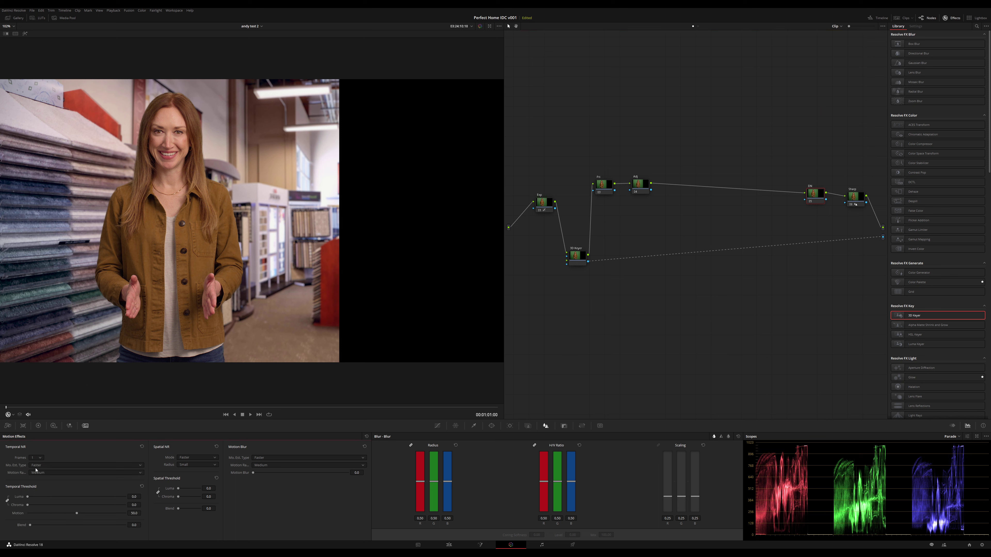
click(51, 472)
click(51, 490)
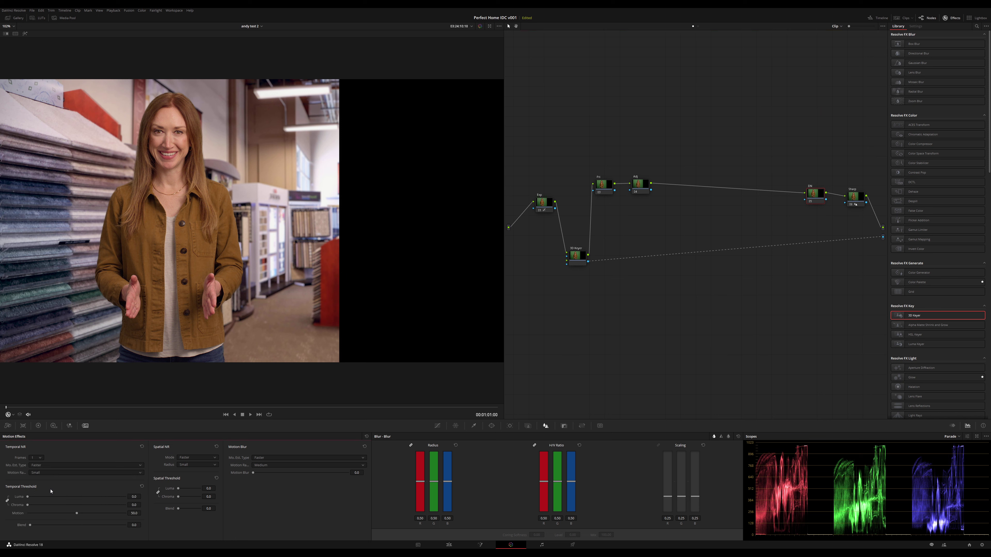
click(131, 496)
text(15)
key(Return)
click(207, 488)
Step: Set the DN node's spatial luma threshold to 3.5 and tidy its position in the node tree
click(209, 488)
text(3.5)
key(Return)
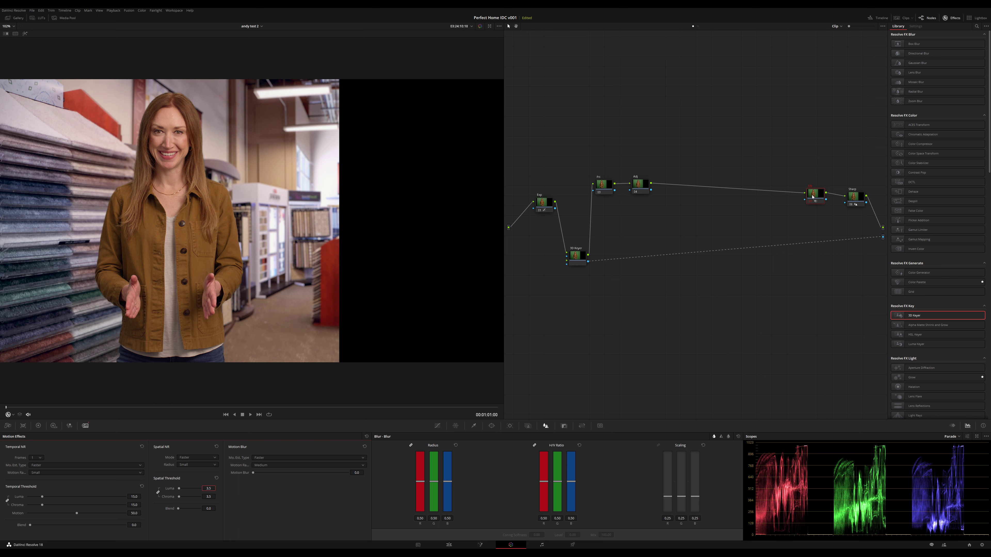
drag(812, 196, 814, 200)
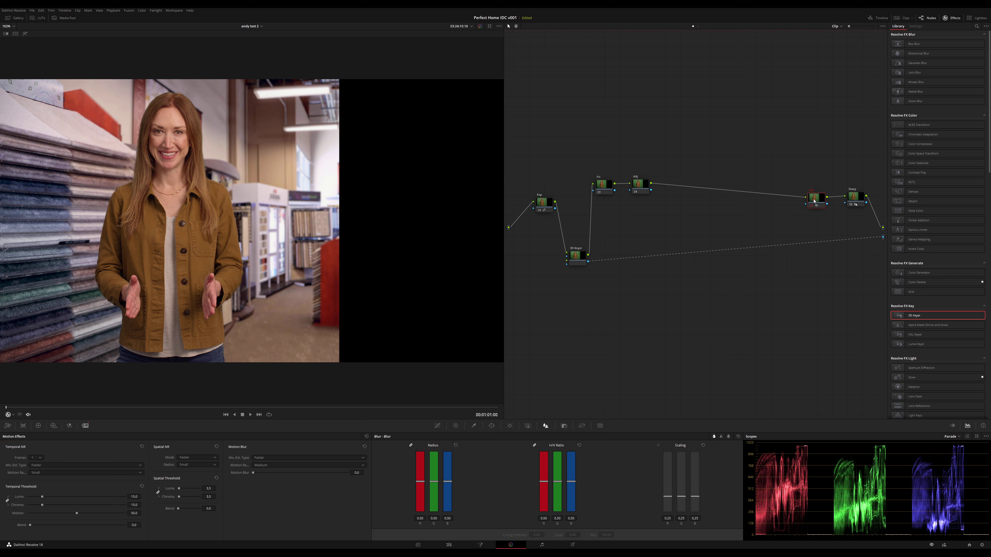
click(637, 184)
Step: Select the Pri node and compare its grade by toggling it off and on with Ctrl+D
click(38, 426)
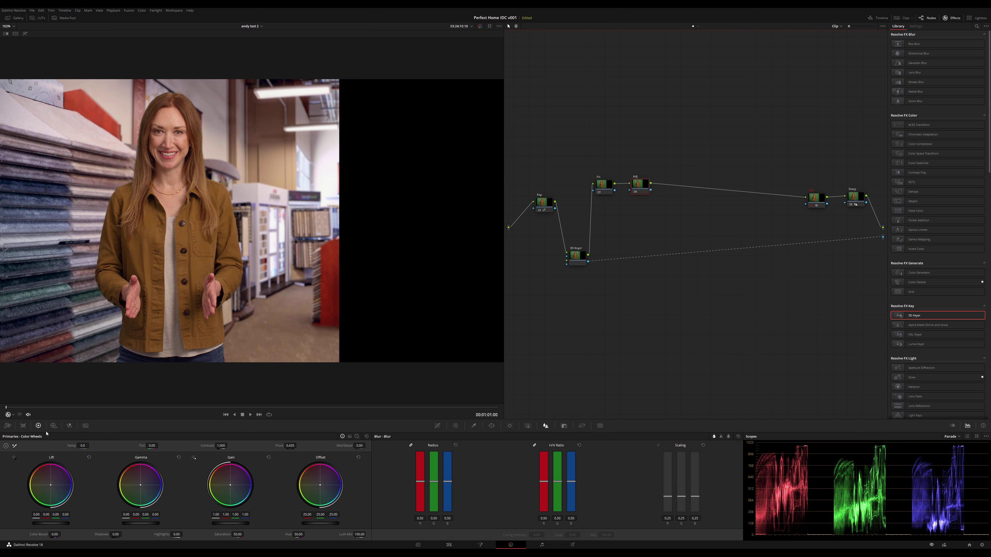
drag(640, 186, 604, 172)
click(606, 188)
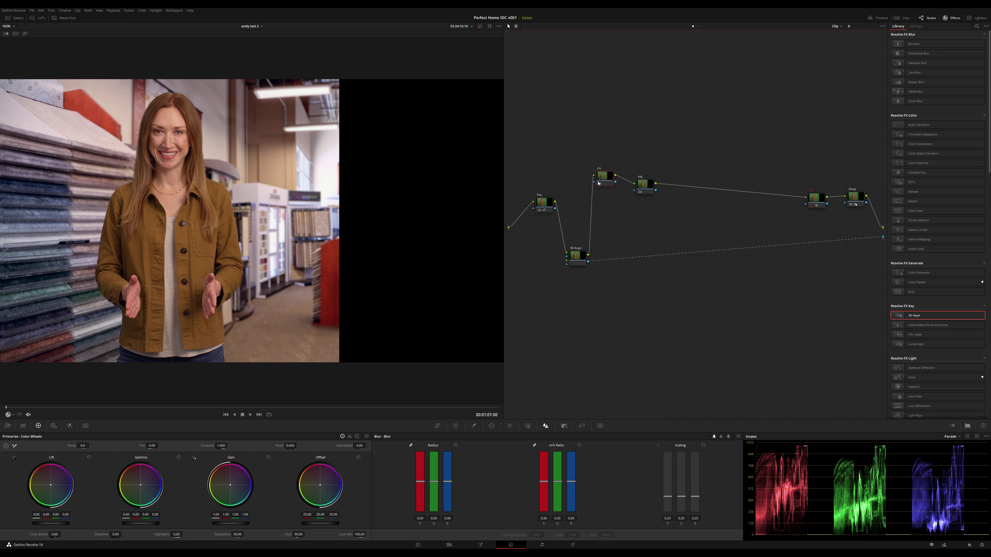
click(438, 426)
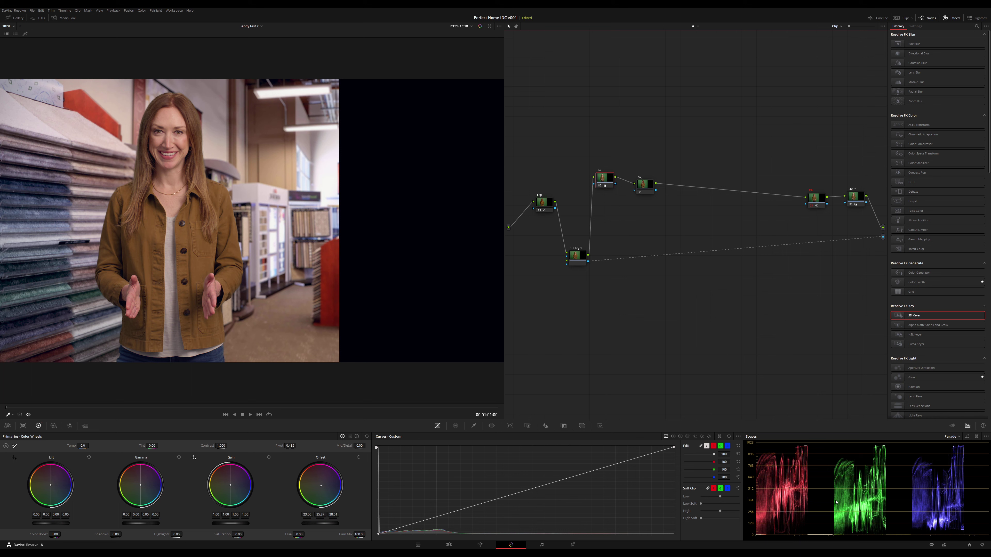
key(ctrl+d)
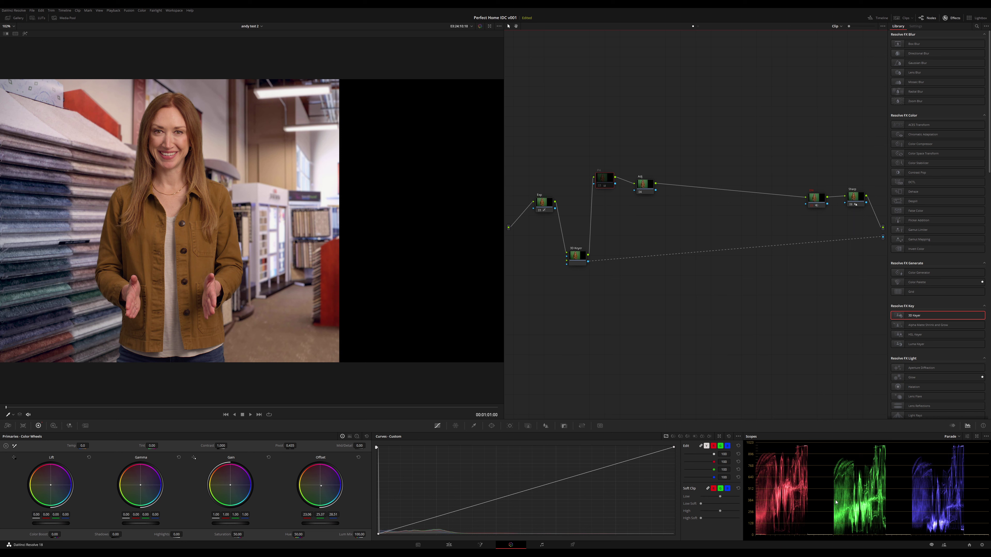
key(ctrl+d)
key(ctrl+d)
key(ctrl+d)
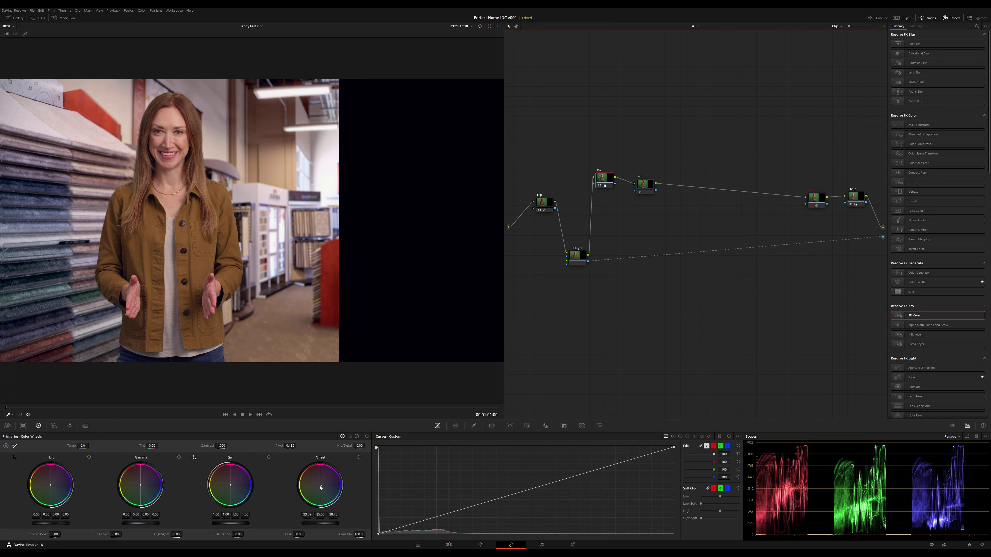
drag(646, 187, 648, 180)
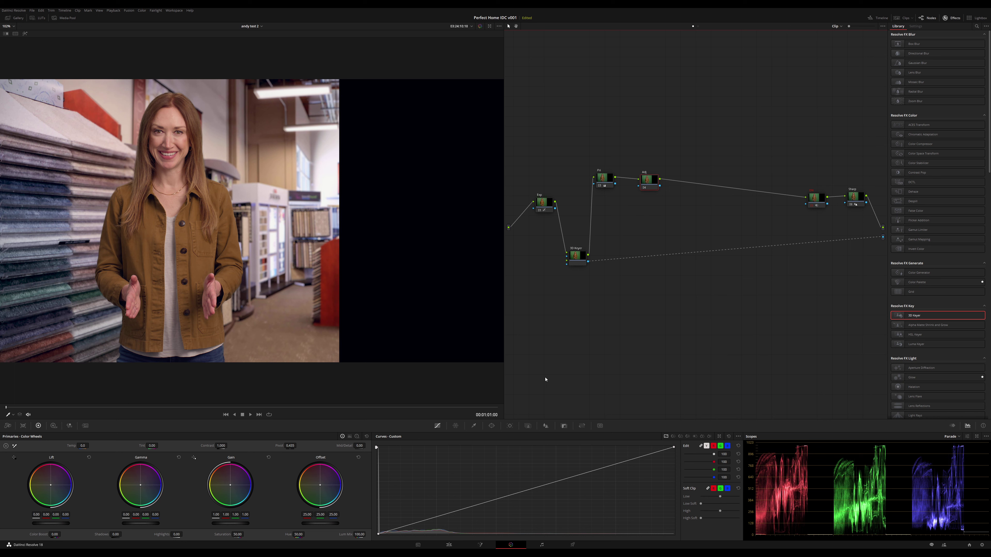
Step: Unlink the custom curve channels and lower the Adj node's green curve midpoint slightly
click(714, 446)
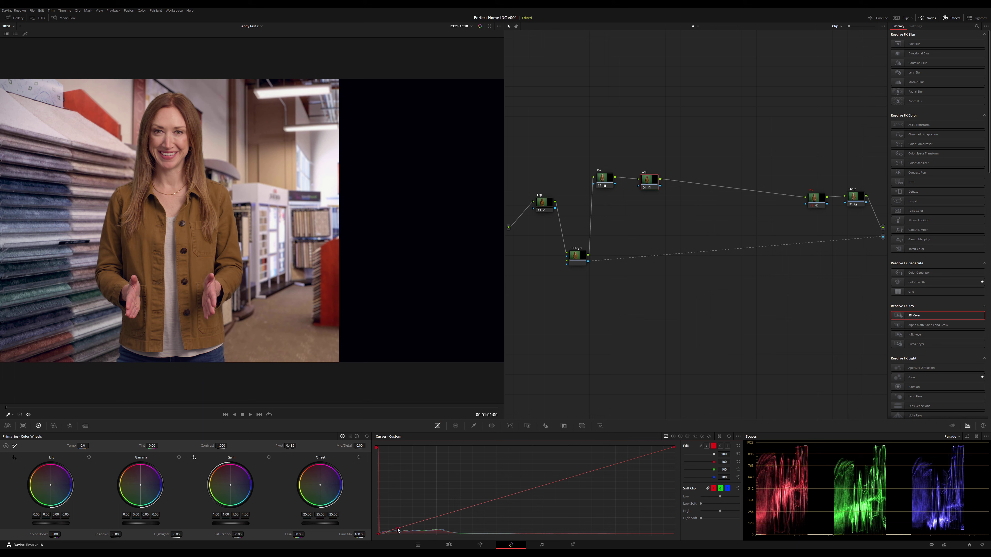
click(397, 529)
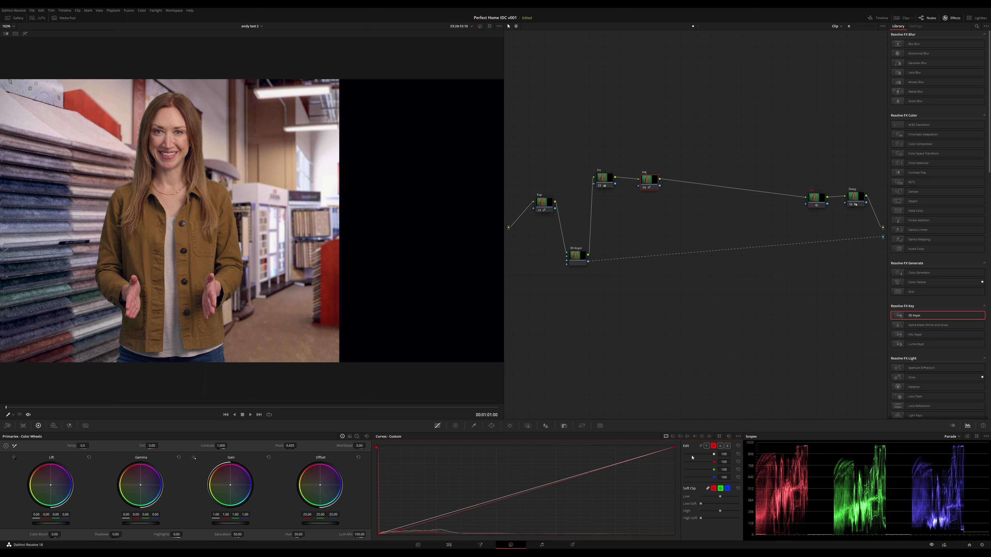
click(720, 446)
drag(525, 492, 526, 493)
drag(652, 183, 649, 180)
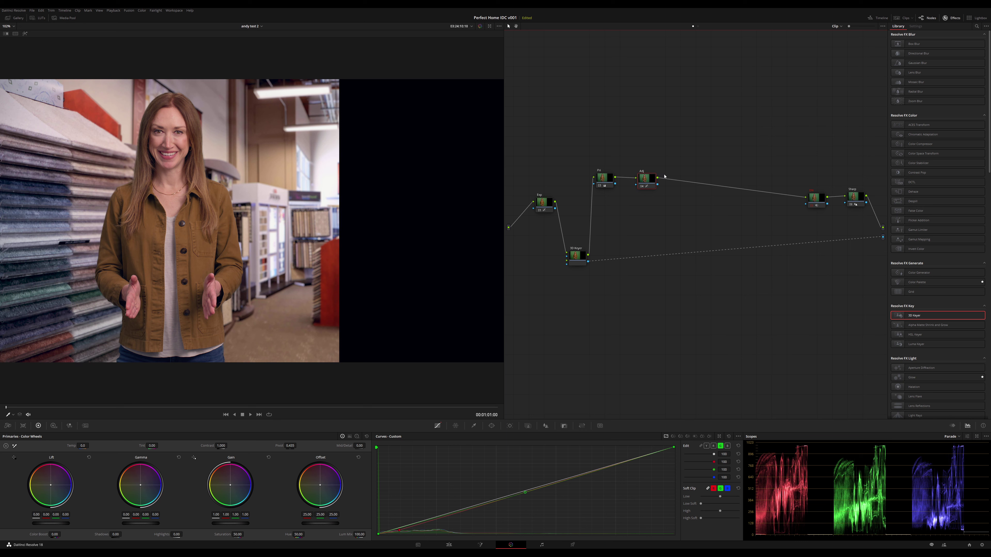
drag(652, 179, 645, 175)
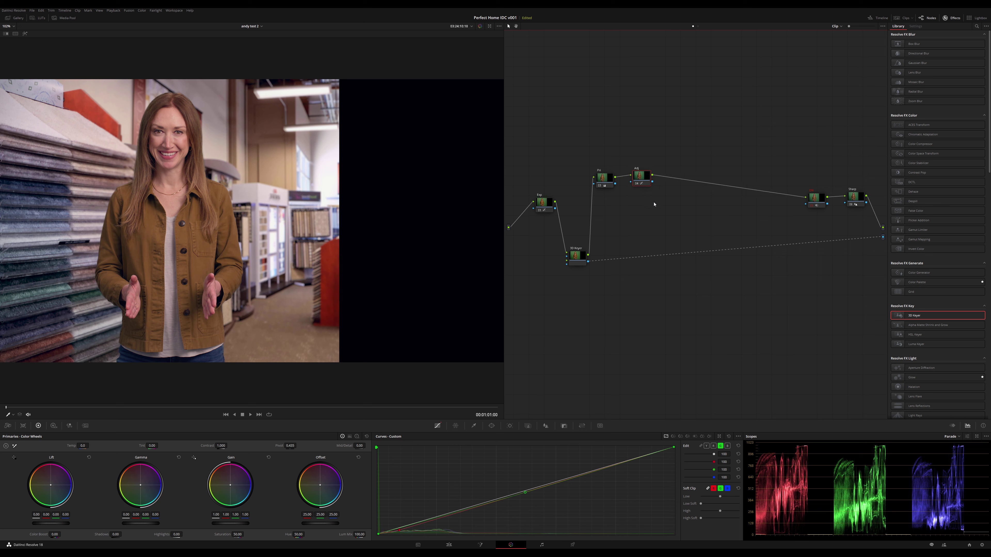
Step: Add three parallel nodes (Skin, Shirt, LAB - Jacket) after Adj and spread them out in the graph
key(alt+s)
key(alt+p)
key(alt+p)
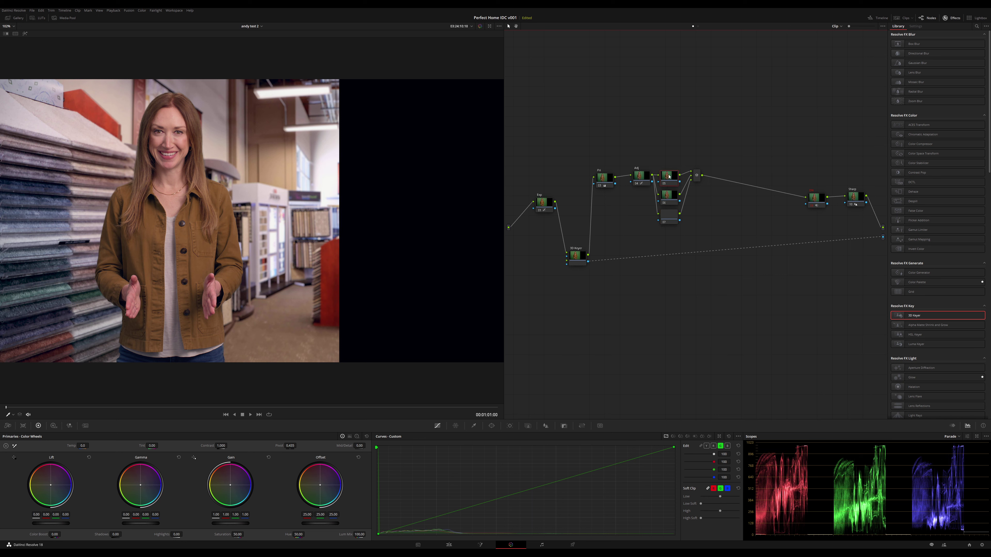
drag(669, 176, 676, 216)
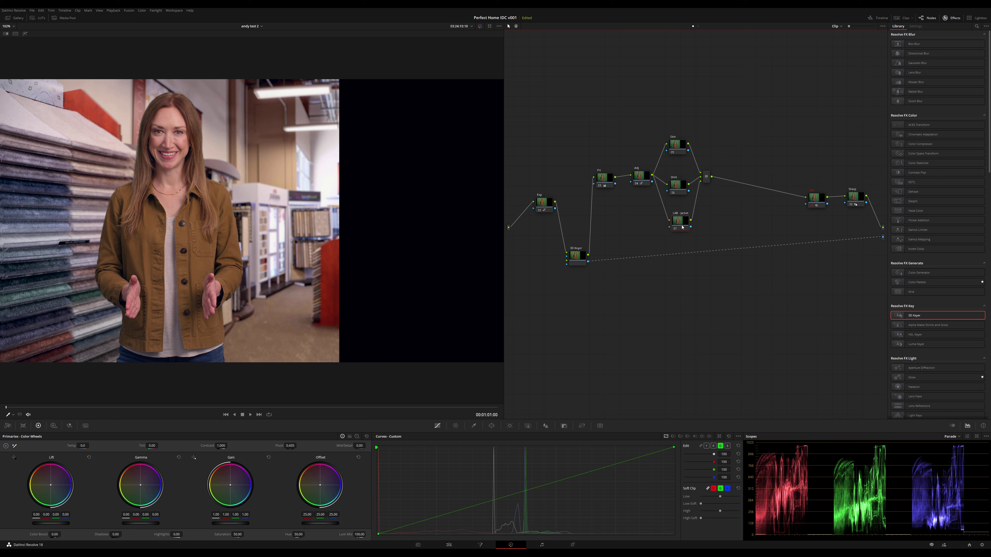
drag(682, 227, 680, 235)
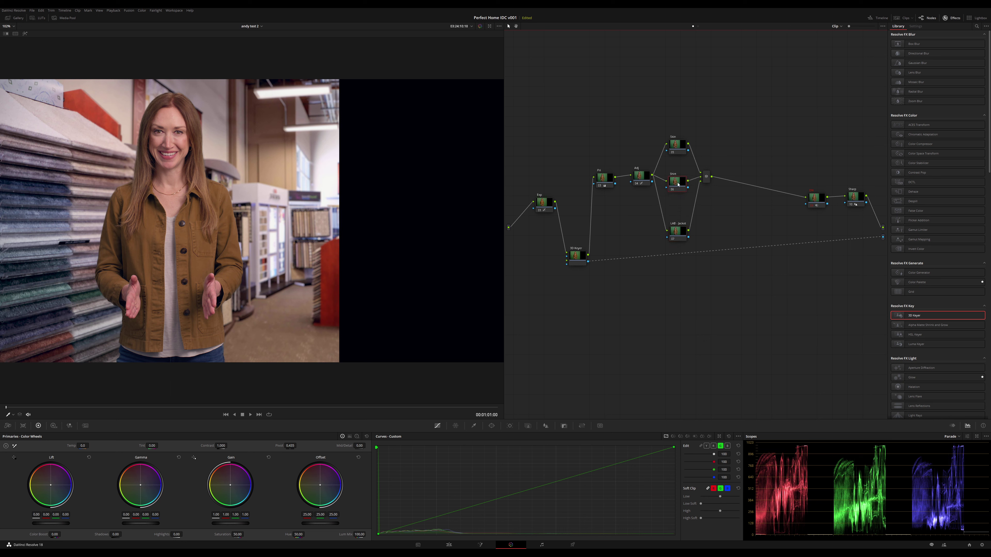
drag(677, 147, 680, 138)
Step: Switch the Skin node's qualifier to 3D and sample skin with strokes on the forehead and hand
click(474, 426)
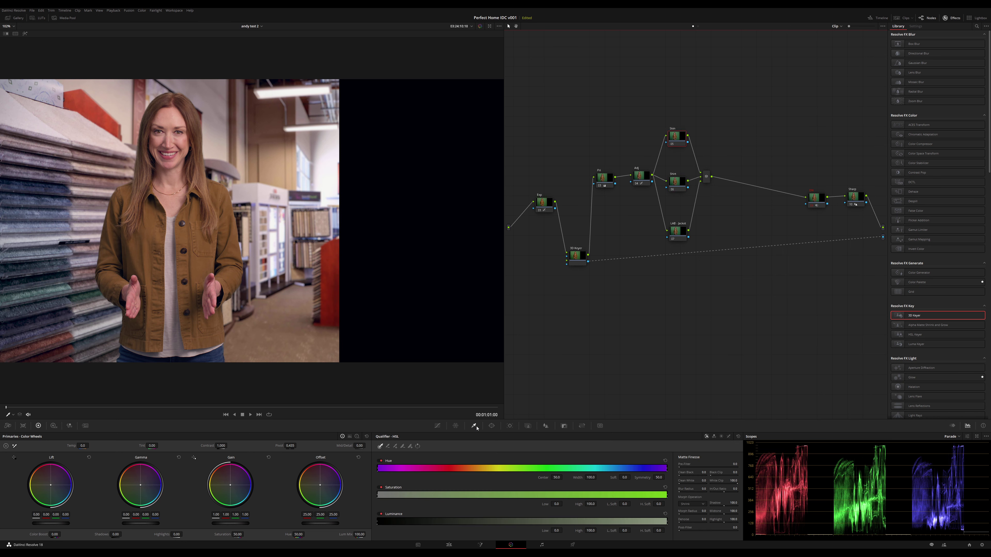
click(728, 437)
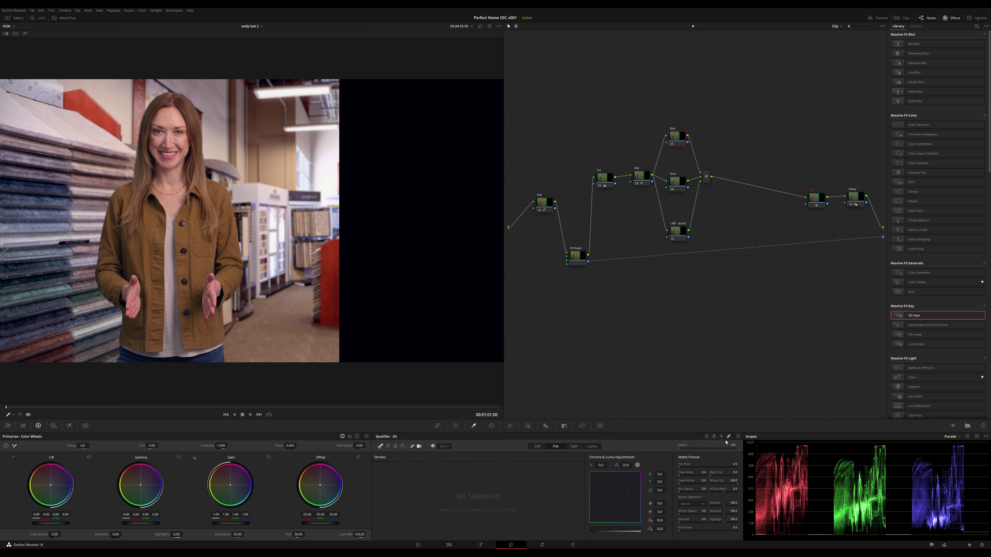
drag(672, 143, 673, 140)
mouse_move(168, 112)
mouse_down()
mouse_move(186, 150)
mouse_move(172, 163)
mouse_up()
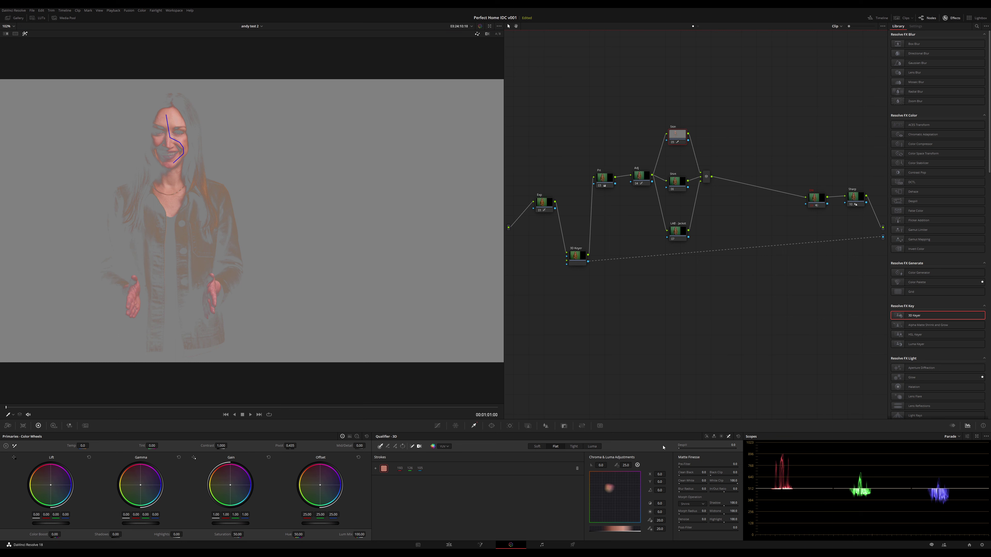
click(395, 448)
mouse_move(200, 314)
mouse_down()
mouse_move(208, 293)
mouse_move(214, 301)
mouse_up()
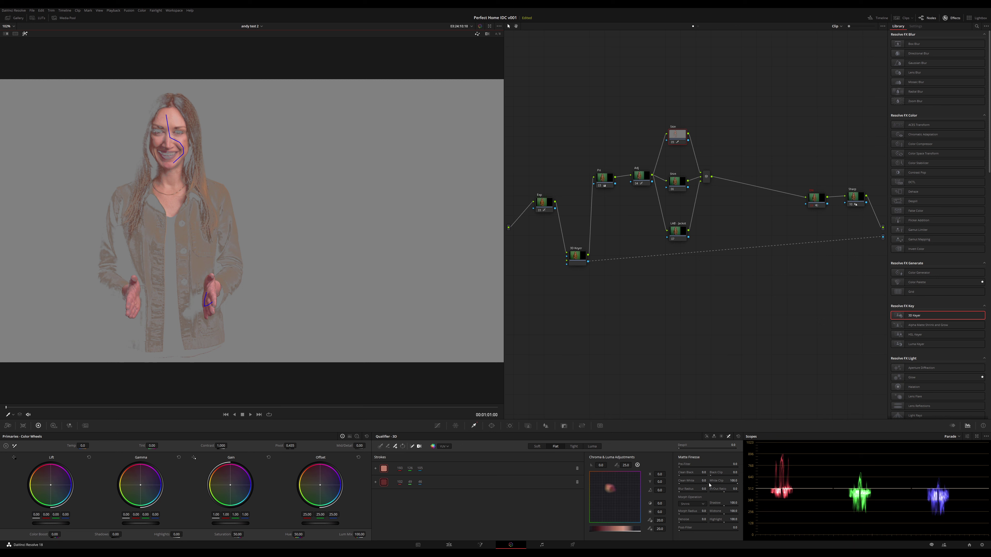
Step: Refine the skin matte: Black Clip 28.3, Blur Radius 13.9, Denoise 16.6, Post-Filter 2.2, Clean White 5.8
drag(726, 474, 739, 474)
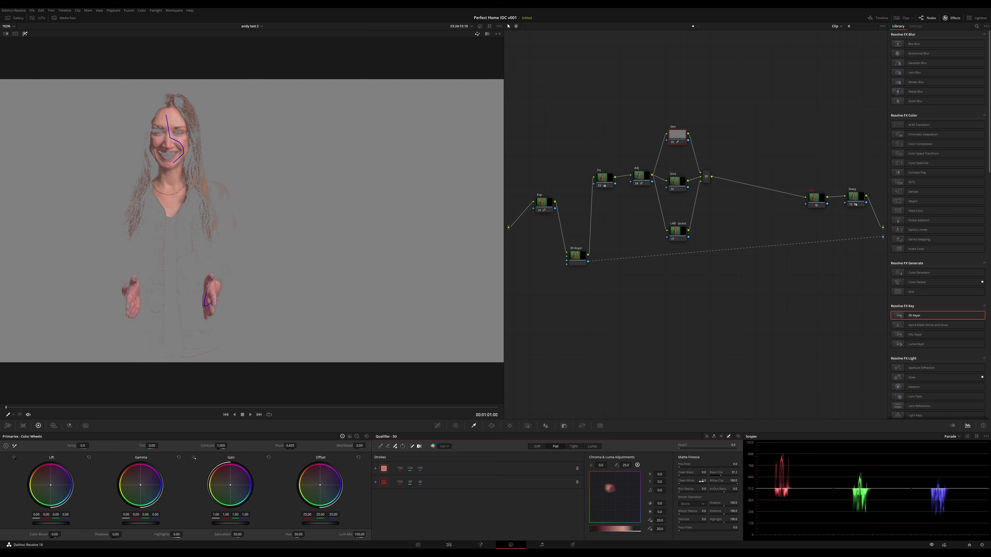
drag(681, 491, 685, 491)
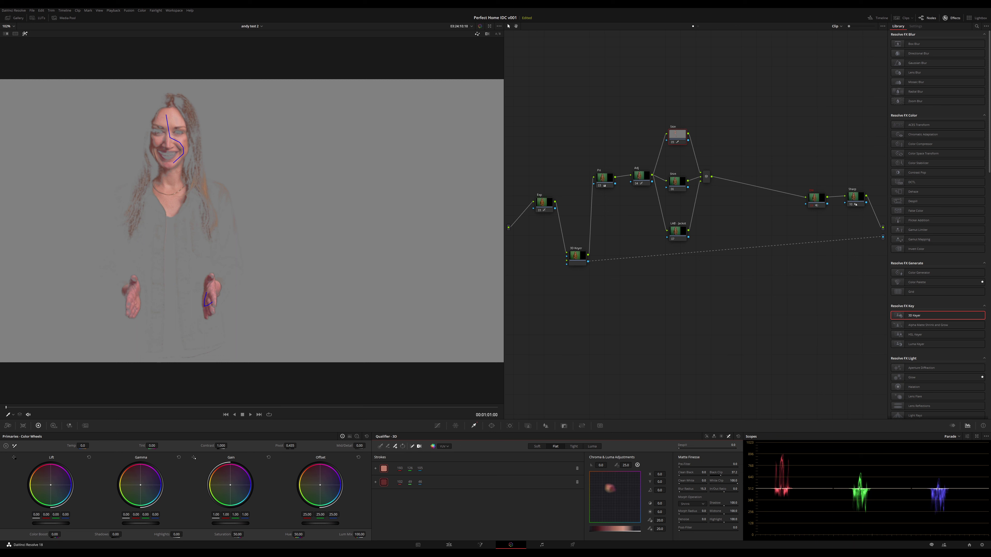
drag(680, 521, 683, 521)
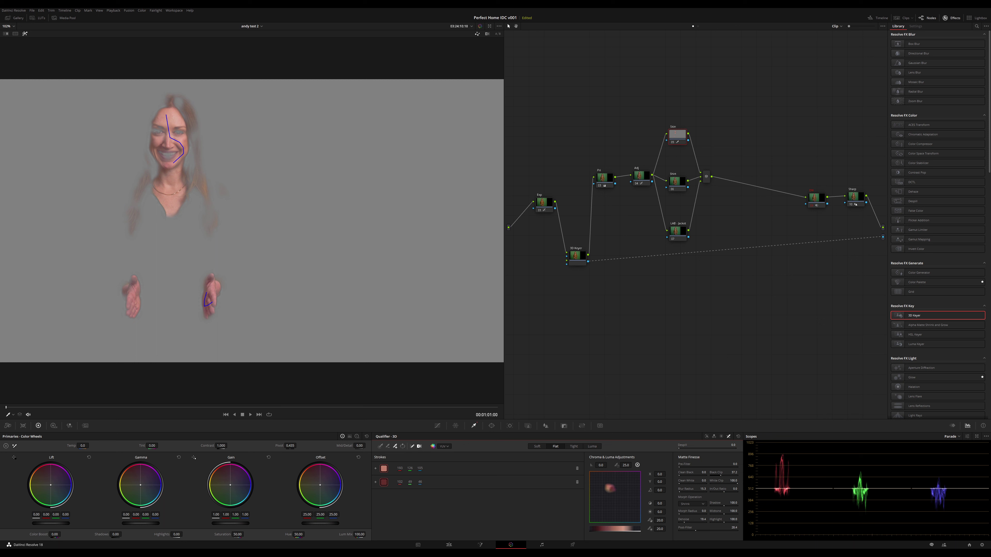
drag(695, 530, 680, 530)
drag(679, 484, 684, 484)
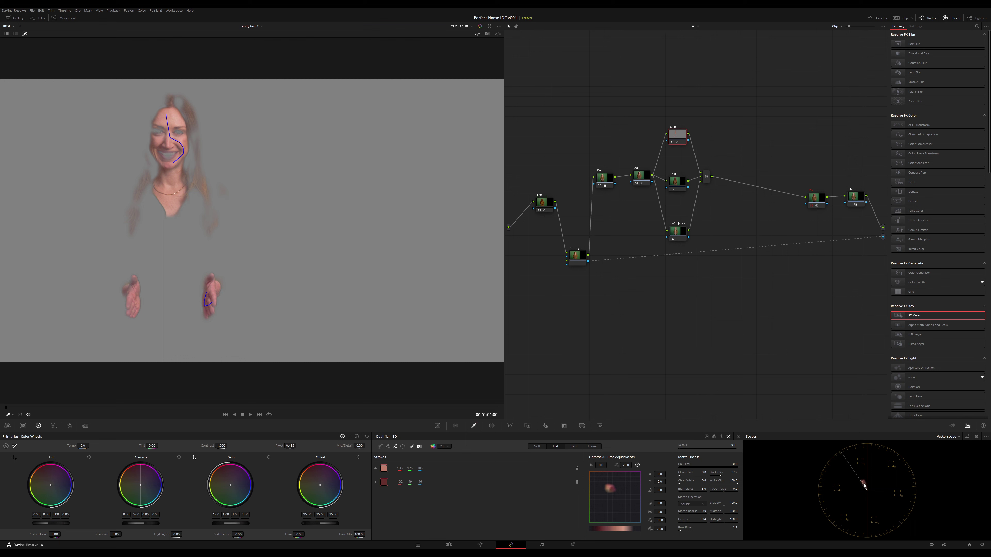
Step: Apply the Color Compressor OpenFX to the Skin node
click(435, 427)
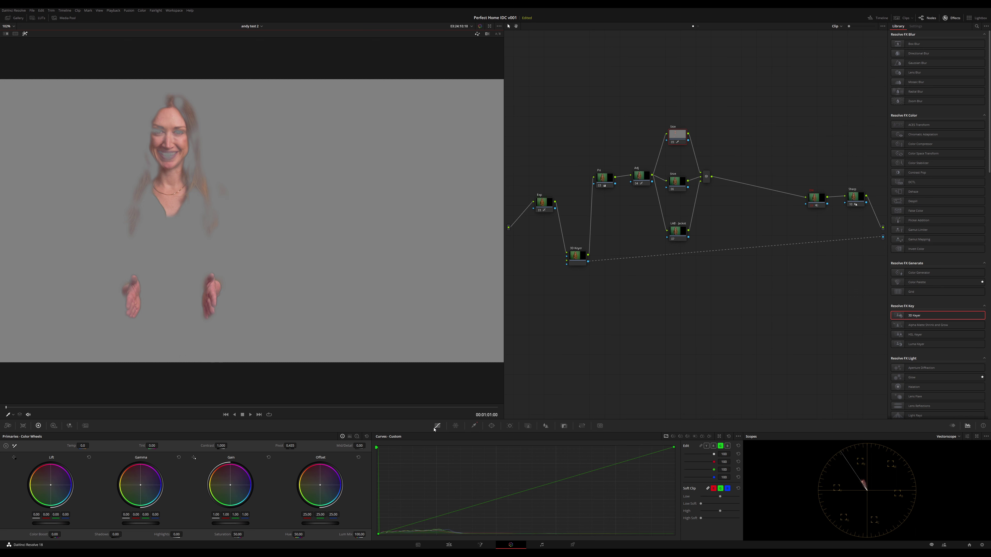
click(914, 145)
drag(680, 137, 676, 133)
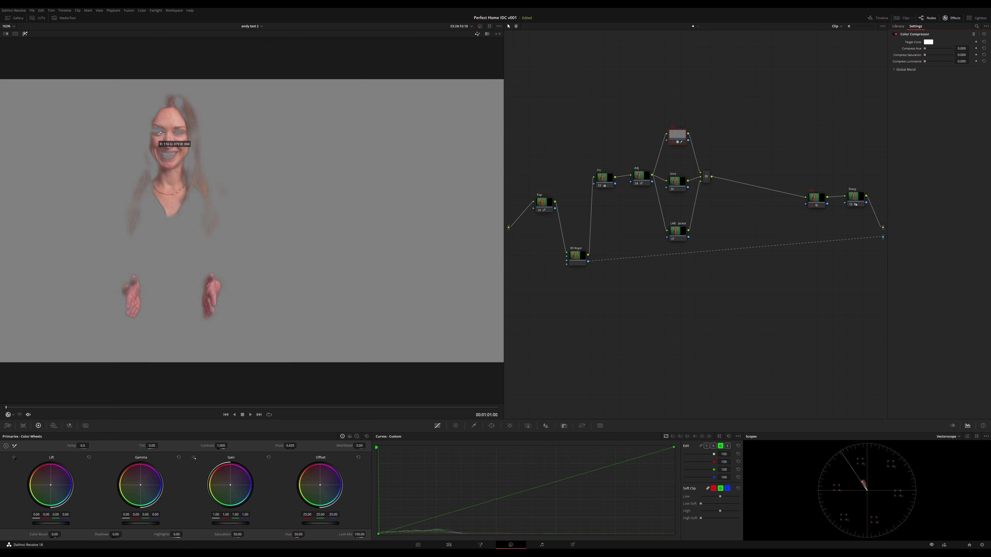
Step: Sample the face skin as Target Color, with Compress Hue 0.294 and Compress Saturation 0.165
click(168, 123)
click(937, 42)
click(180, 141)
click(937, 42)
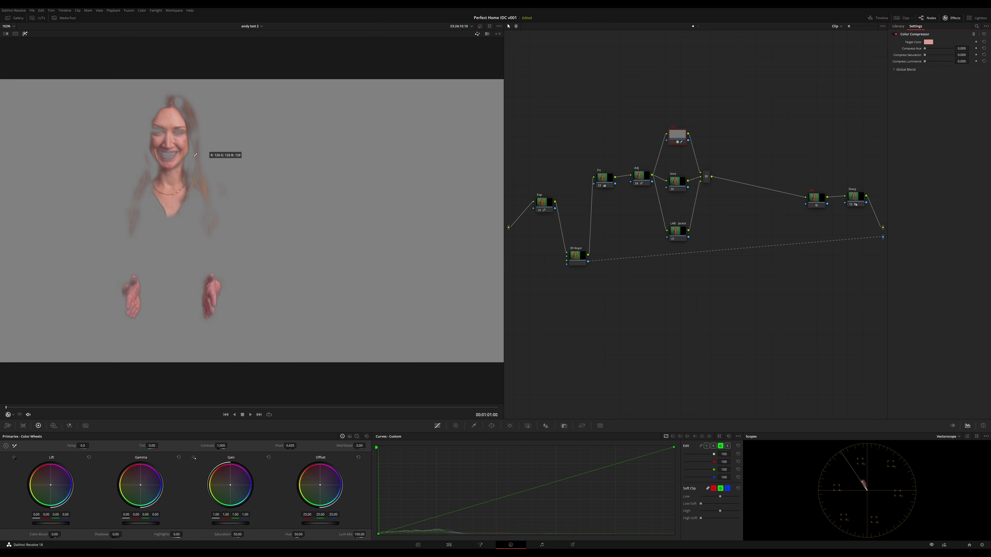
click(185, 138)
drag(928, 49, 934, 50)
drag(927, 56, 929, 56)
Step: Compare the skin correction by toggling highlight view (Shift+H) and bypassing the Skin node
key(shift+h)
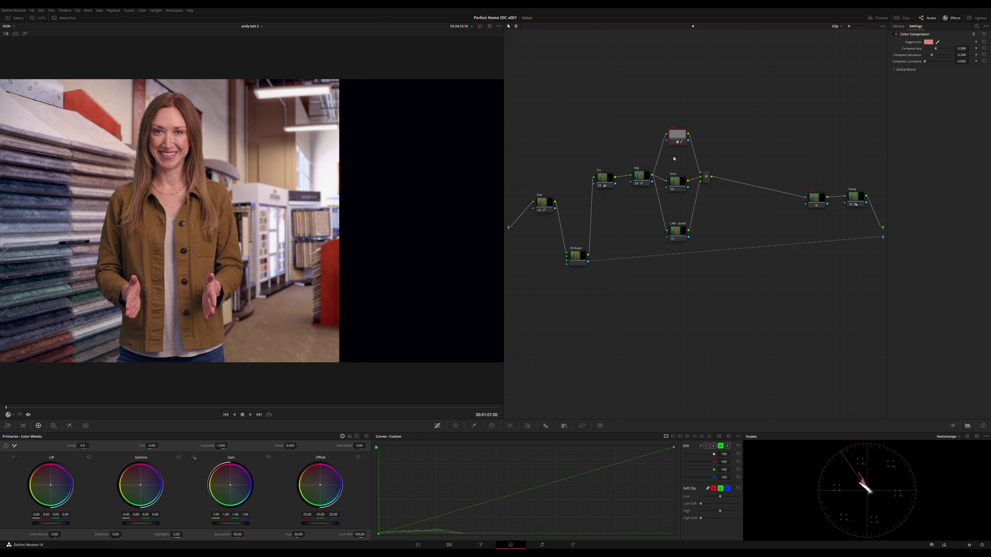
key(shift+h)
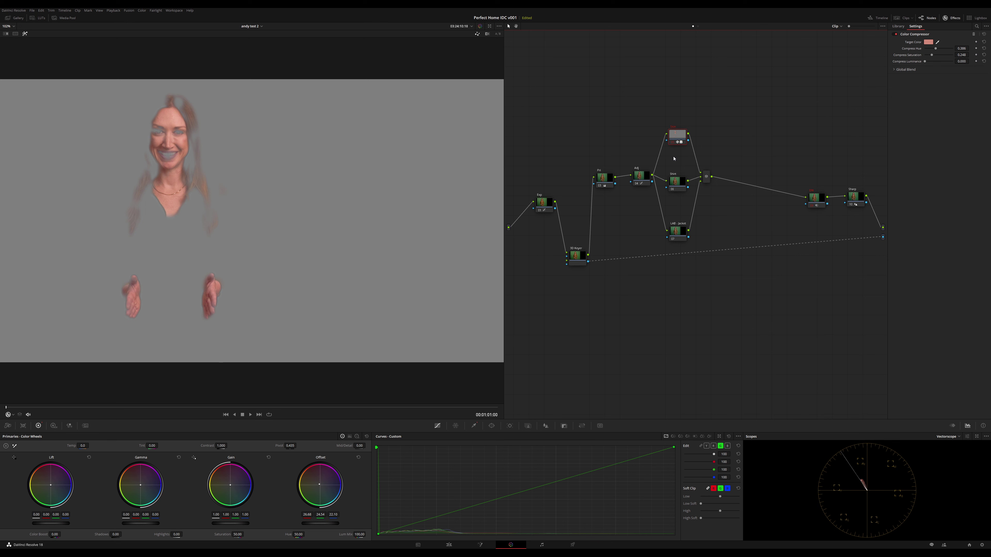
key(shift+h)
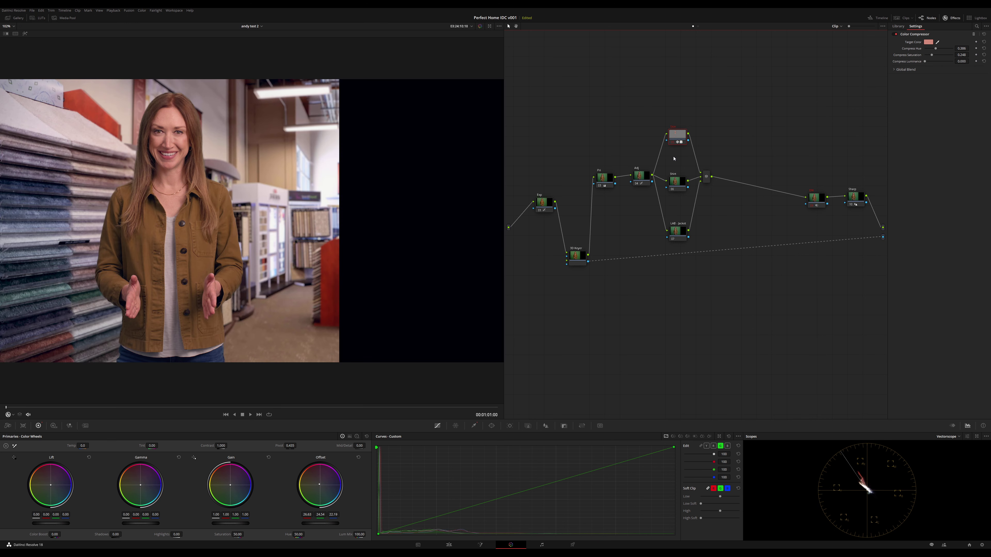
key(ctrl+d)
key(ctrl+d)
key(ctrl+d)
key(ctrl+d)
key(ctrl+d)
key(shift+h)
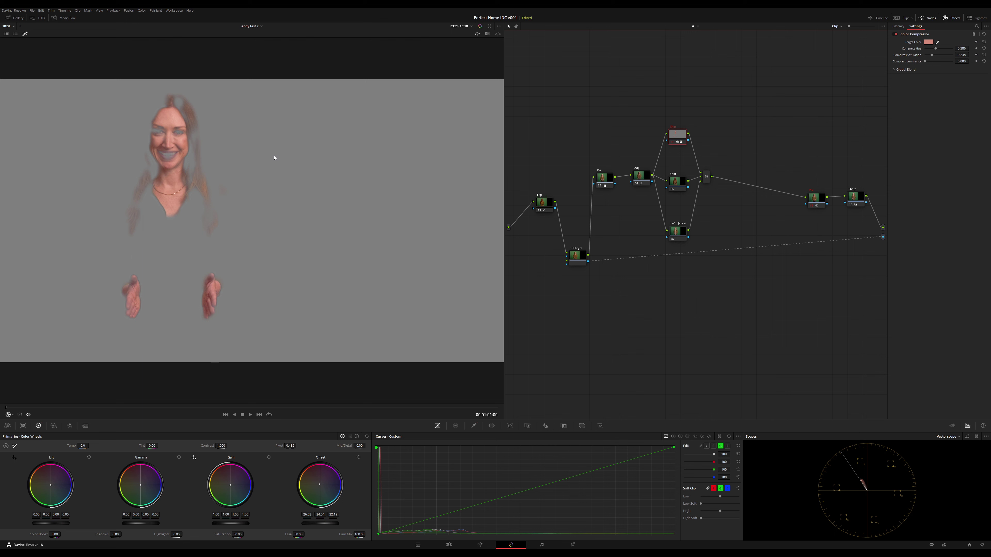
key(shift+h)
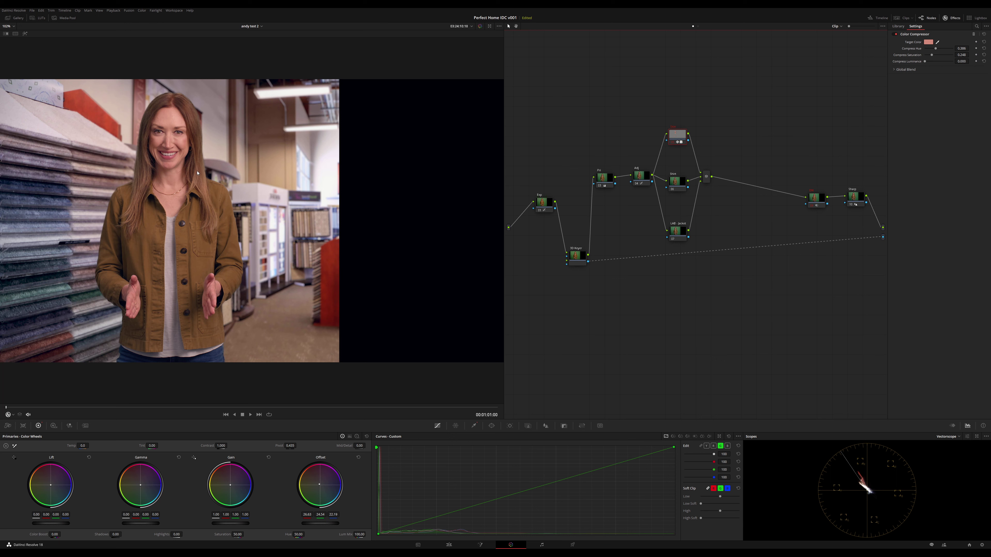
Step: Key the white shirt on the Shirt node with a 3D qualifier stroke and raise the matte's black clip
click(678, 185)
click(474, 426)
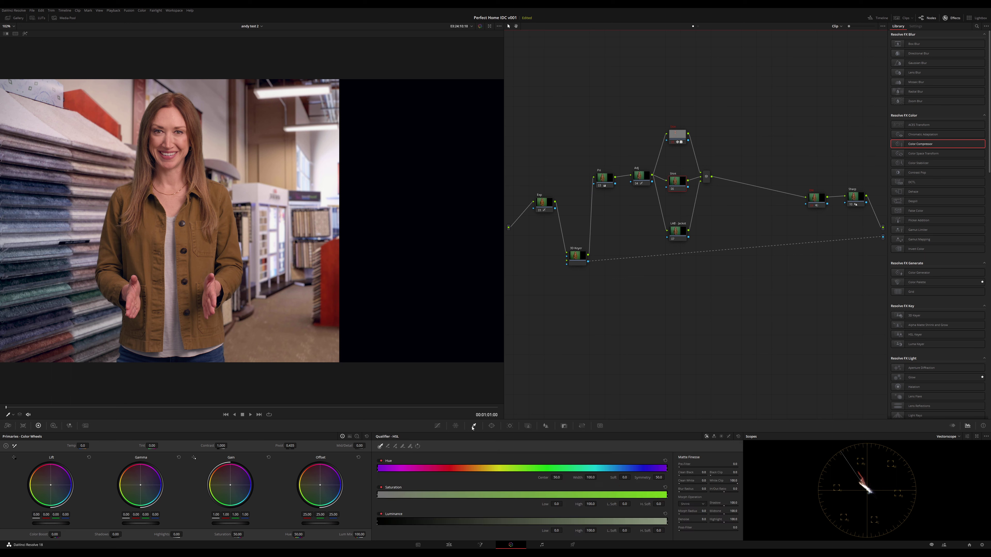
click(727, 436)
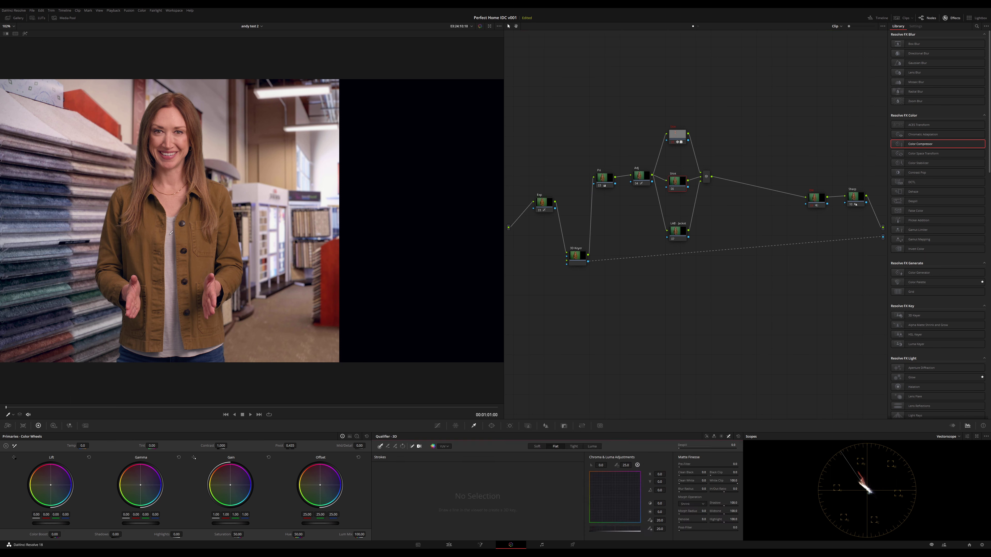
drag(170, 233, 167, 348)
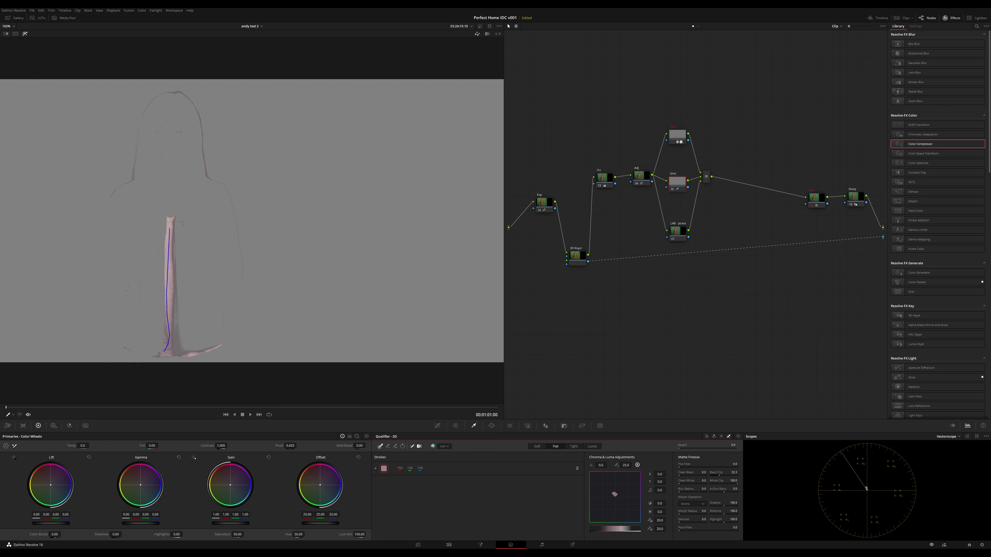
drag(725, 475, 731, 475)
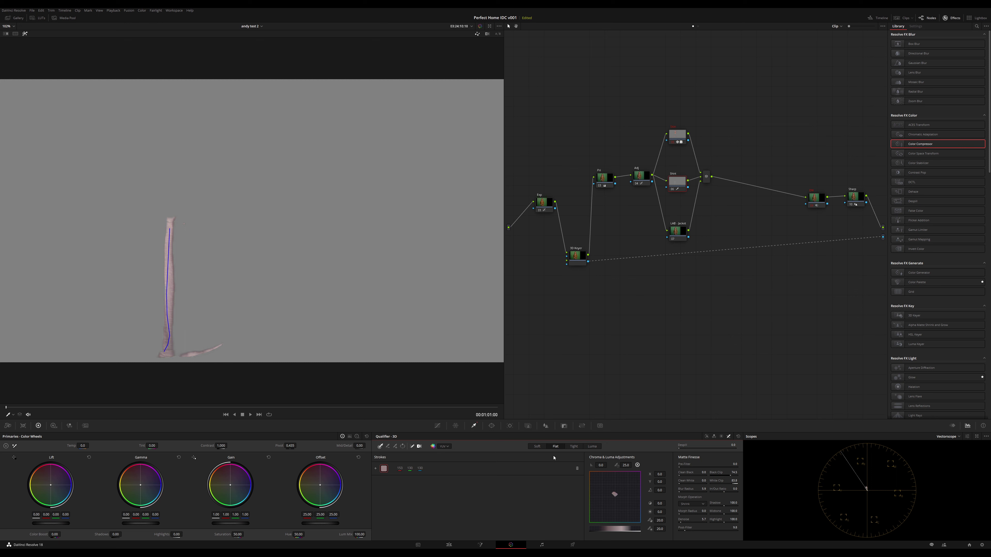
Step: Darken the shirt by pulling down a linked-channel custom curve point
click(436, 426)
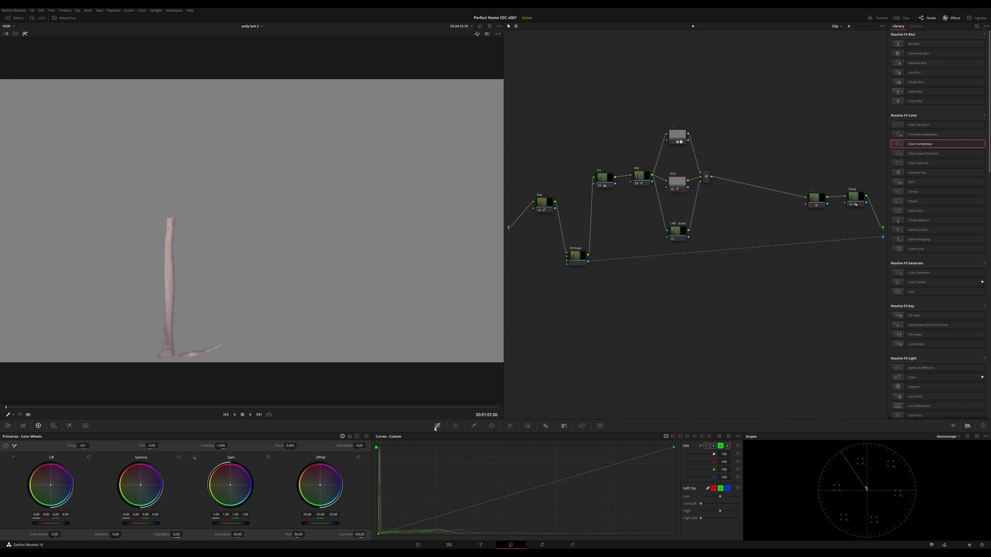
click(701, 446)
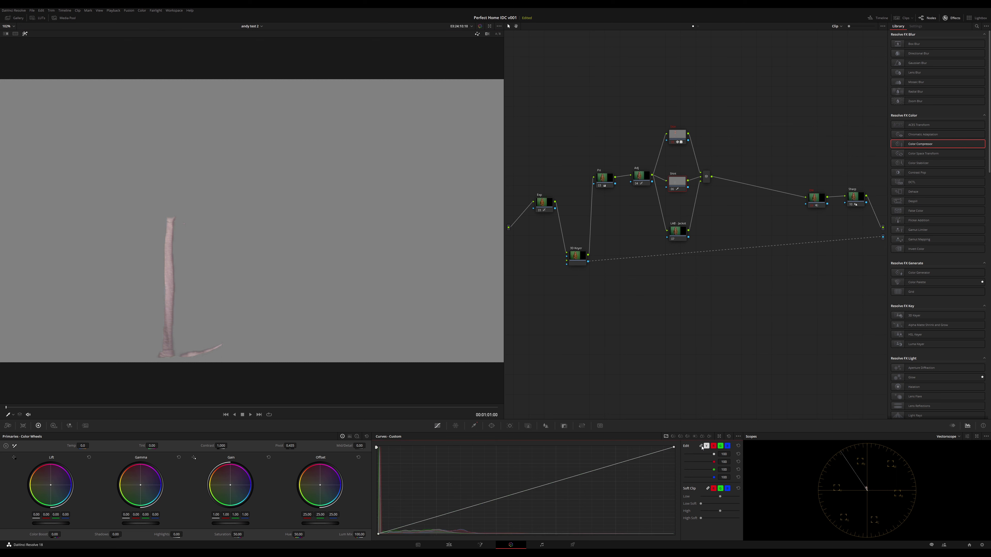
key(shift+h)
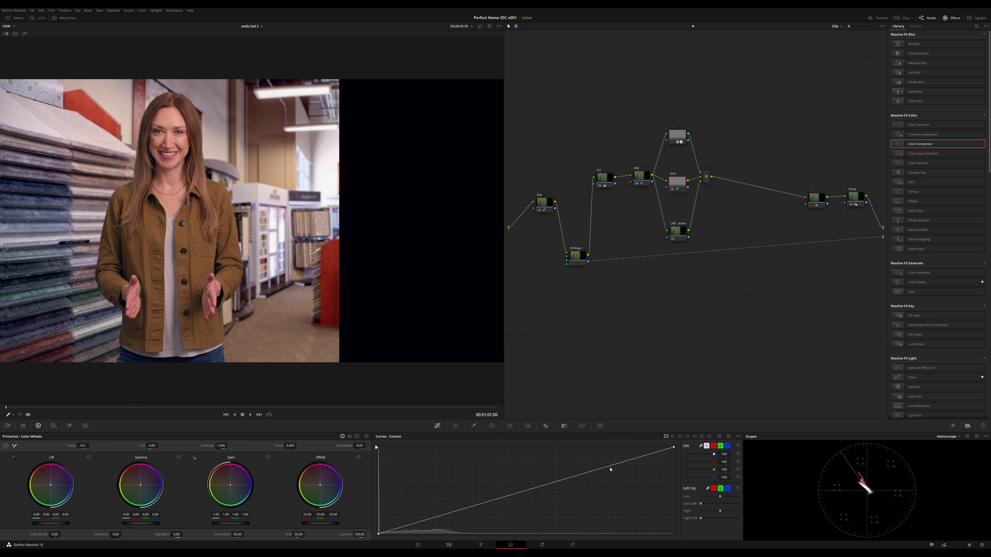
mouse_move(611, 466)
mouse_down()
mouse_move(621, 493)
mouse_move(603, 465)
mouse_up()
drag(599, 463, 598, 466)
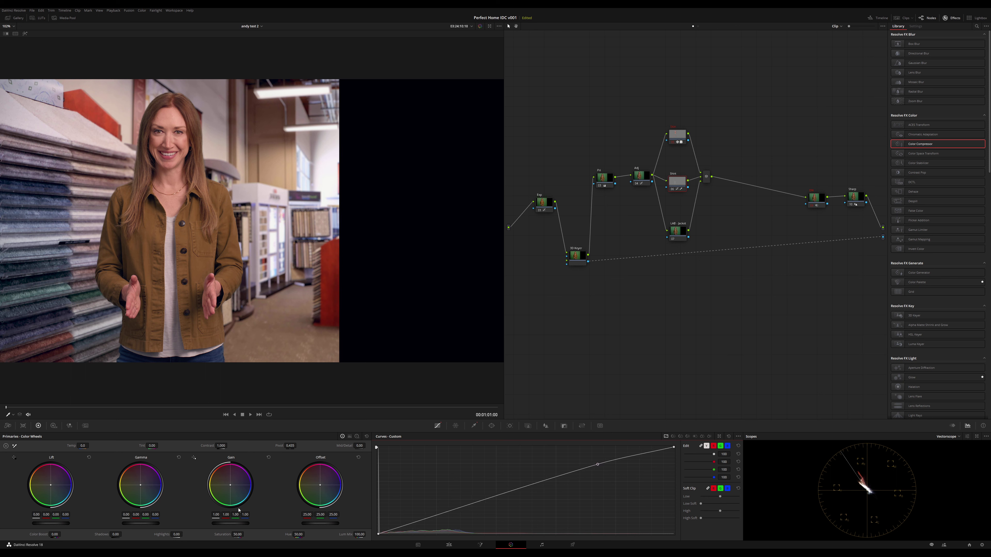
Step: Set the shirt's saturation to 15 and fine-tune the curve point
click(237, 534)
text(15)
key(Return)
drag(599, 464, 598, 466)
drag(598, 465, 598, 464)
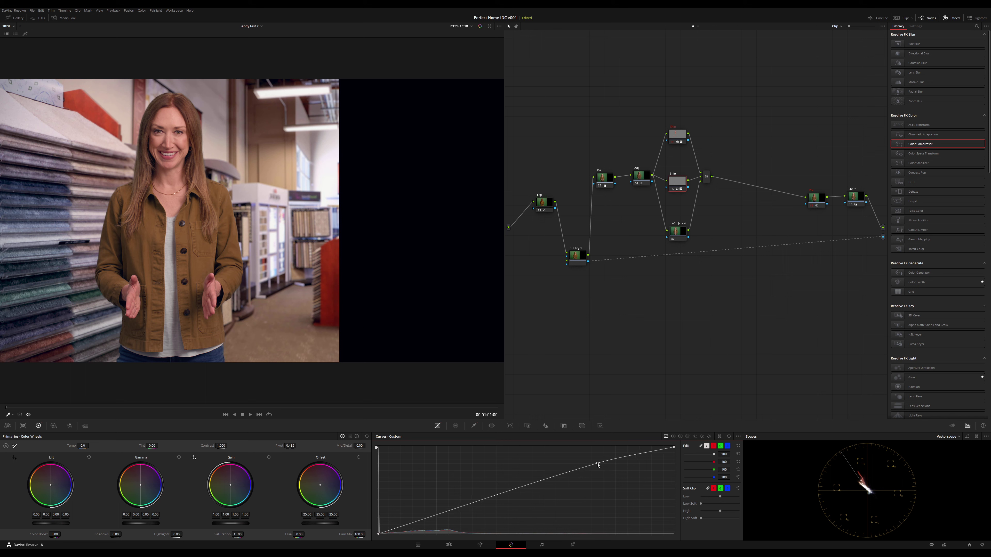
Step: Key the brown jacket on the LAB - Jacket node with a 3D stroke and matte denoise about 10.3
click(677, 236)
click(473, 426)
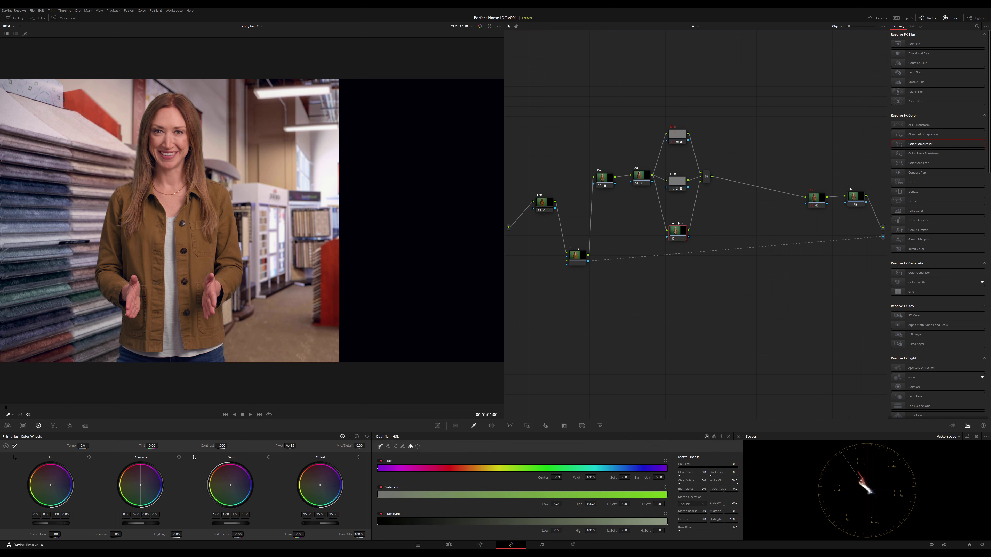
click(728, 436)
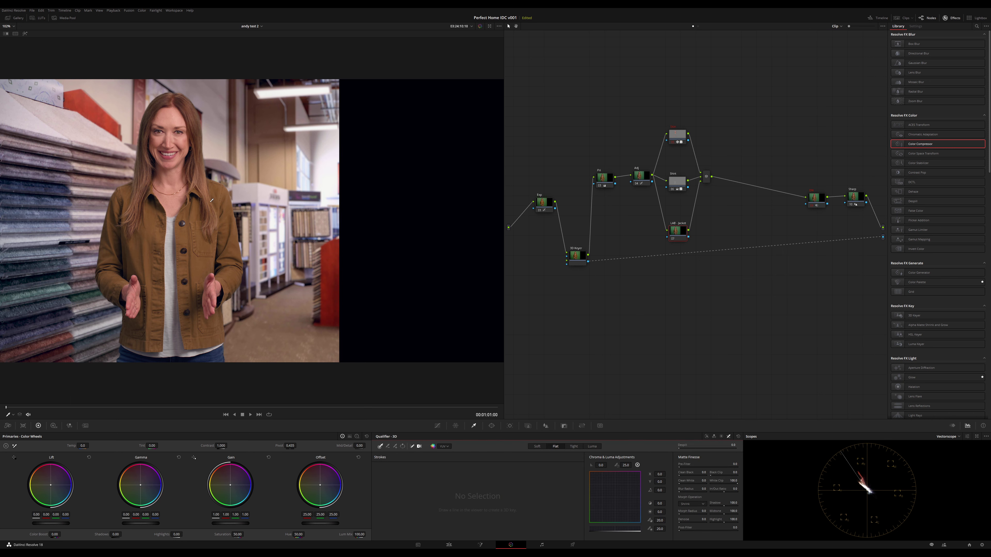
mouse_move(179, 235)
mouse_down()
mouse_move(199, 248)
mouse_move(183, 303)
mouse_up()
key(shift+h)
key(shift+h)
mouse_move(151, 222)
mouse_down()
mouse_move(132, 272)
mouse_move(152, 308)
mouse_up()
key(shift+h)
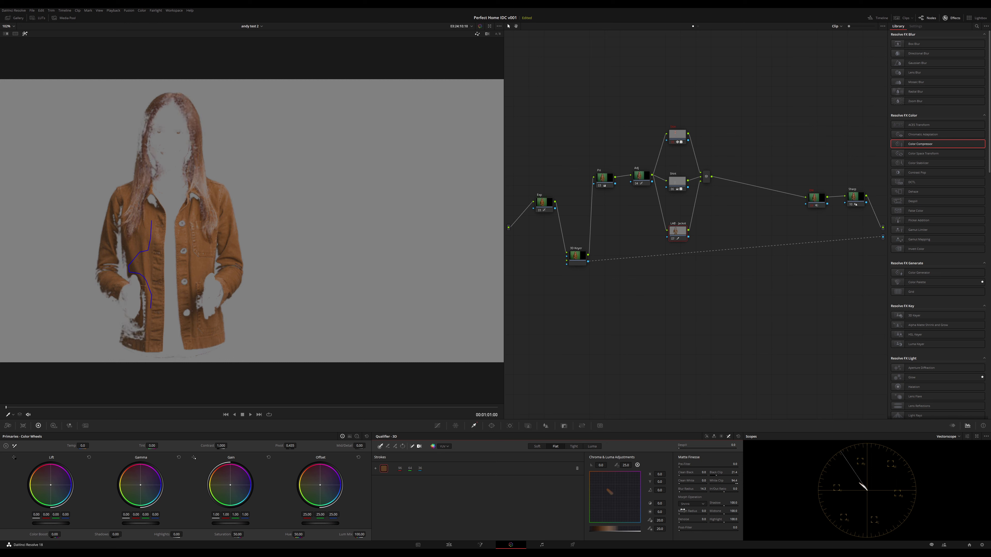
drag(682, 522, 698, 522)
Step: Confine the jacket key with a circle window stretched into a soft ellipse over the torso
click(492, 425)
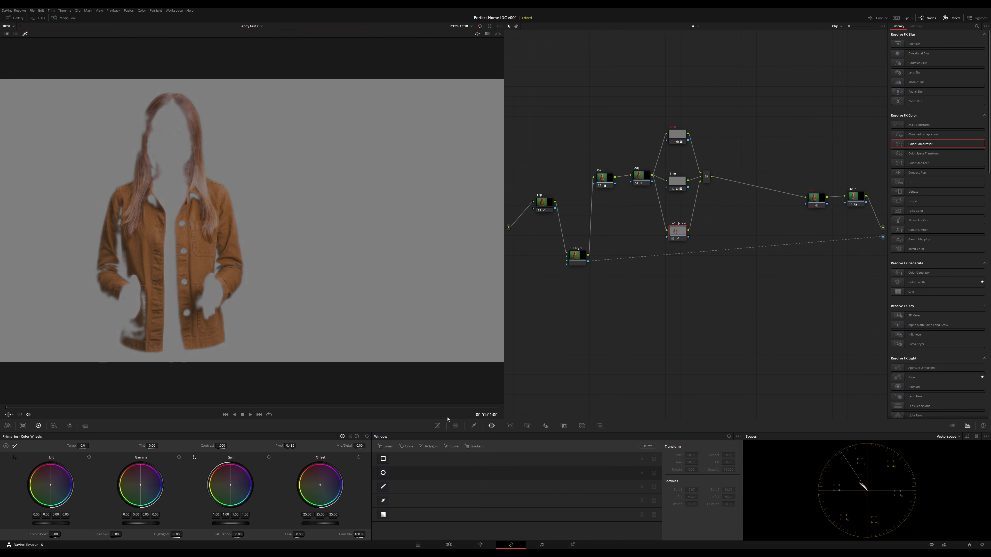
click(388, 472)
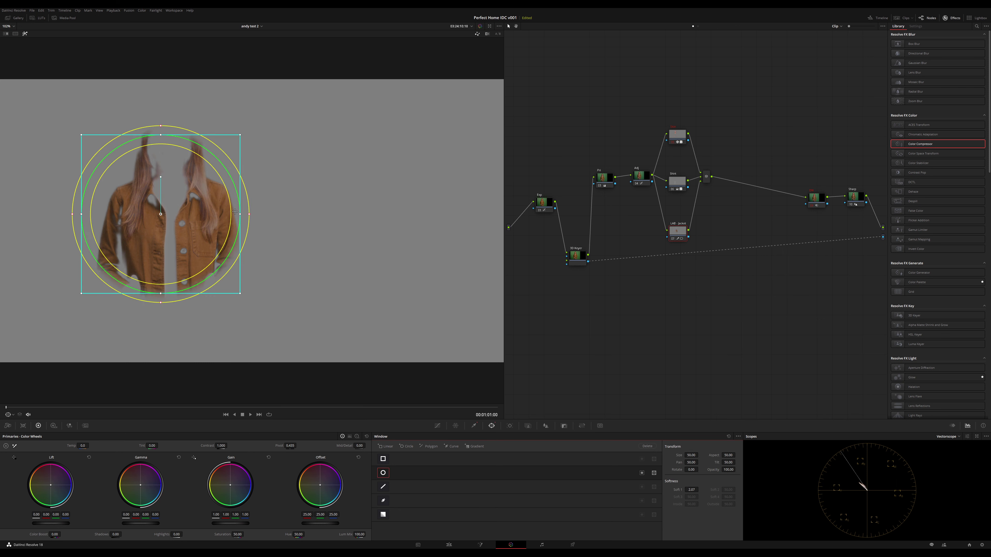
drag(240, 214, 308, 214)
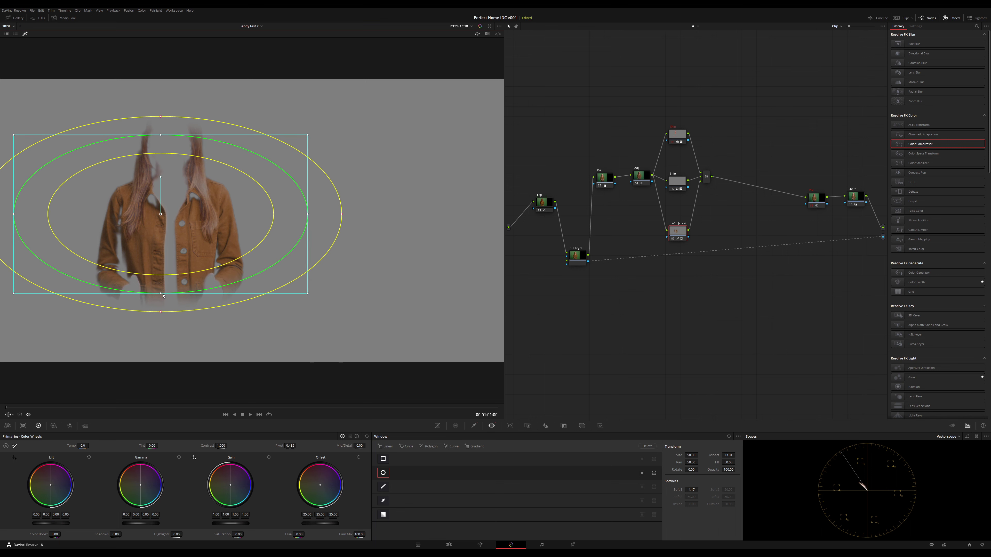
drag(160, 293, 175, 310)
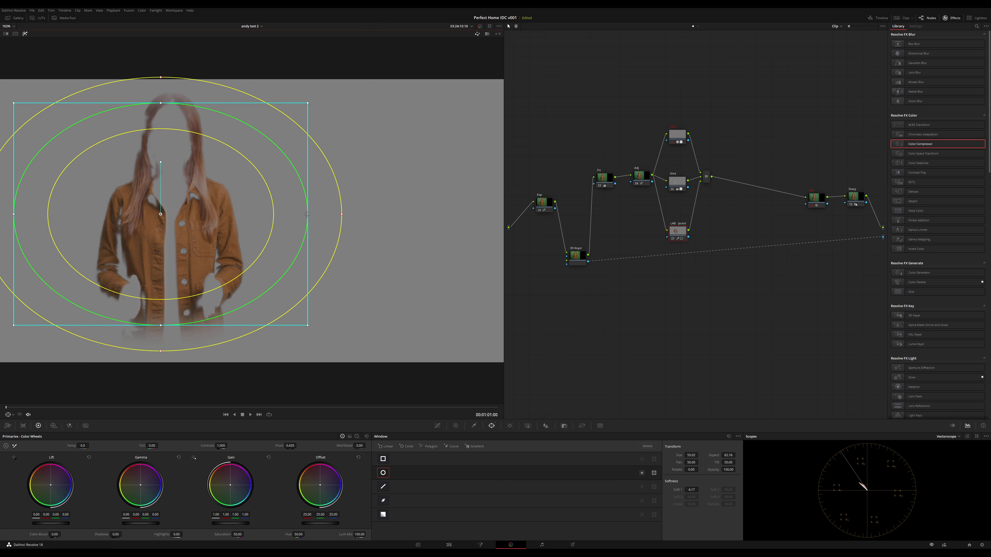
drag(306, 214, 333, 213)
drag(217, 144, 247, 242)
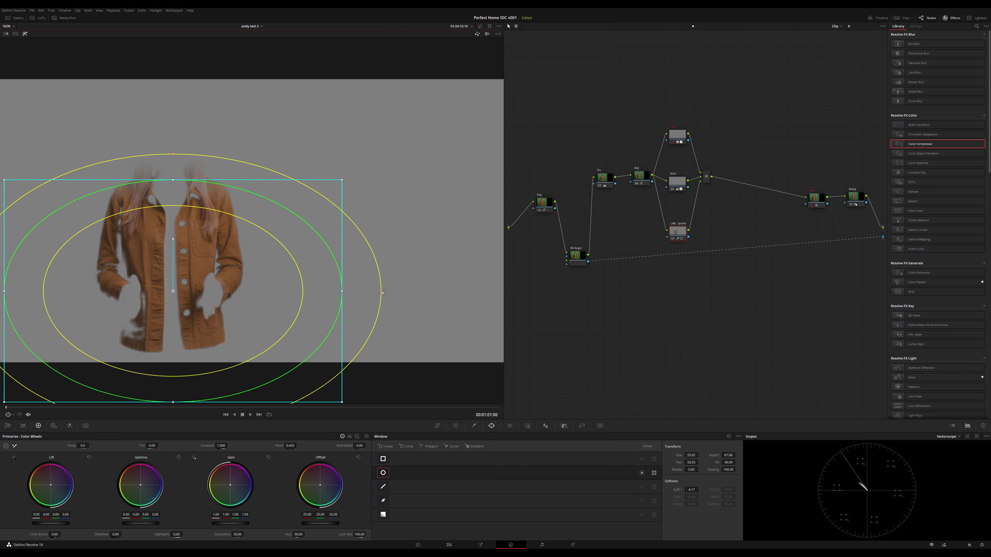
drag(382, 292, 368, 292)
drag(286, 287, 282, 281)
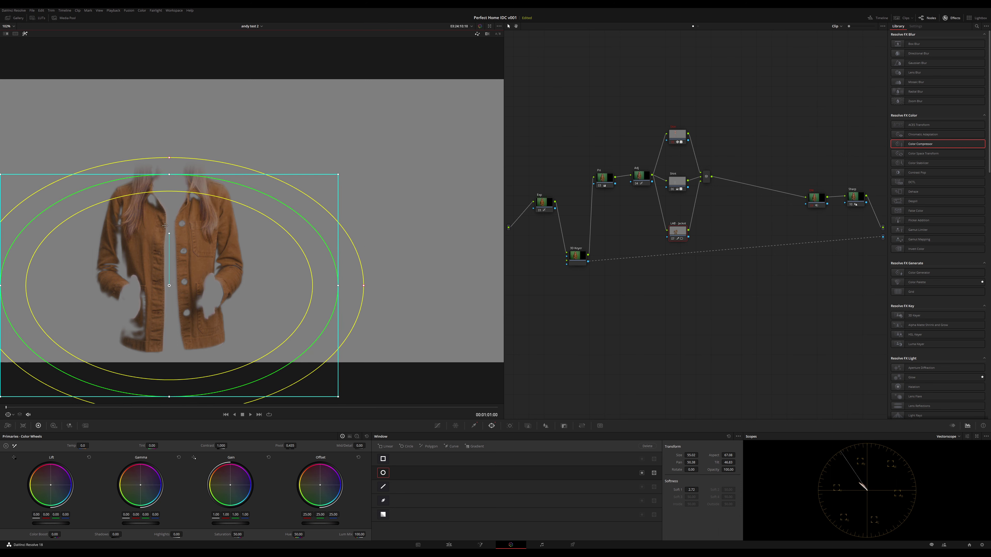
drag(176, 232, 176, 233)
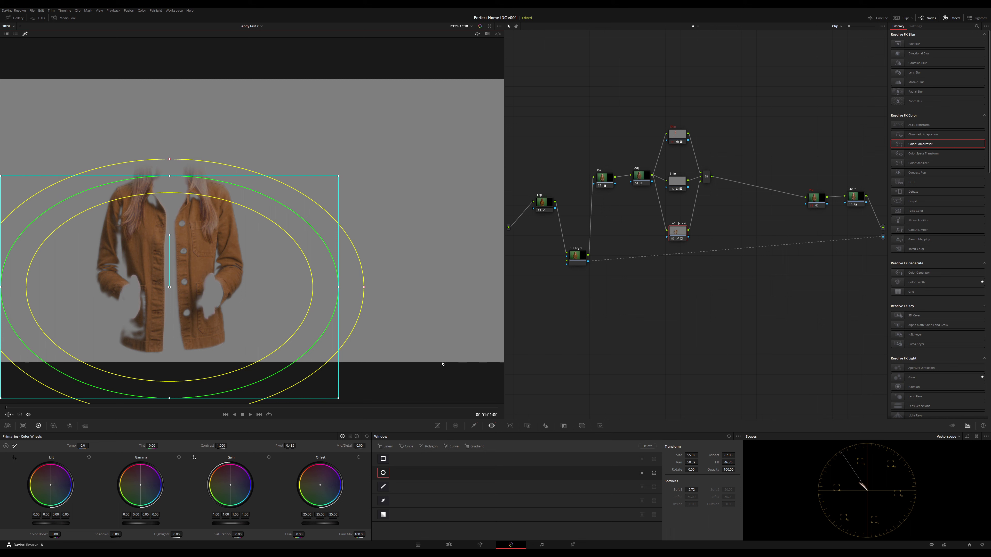
click(435, 425)
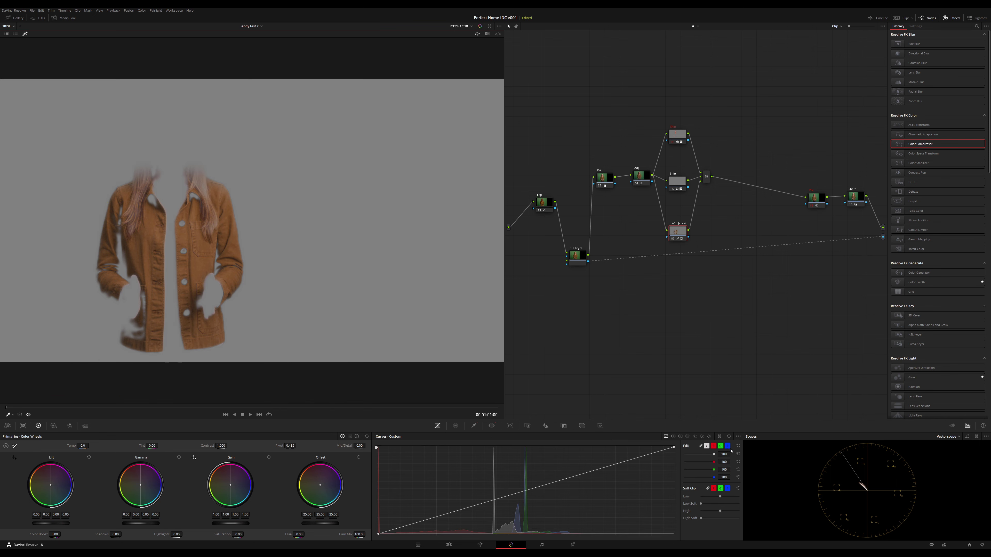
click(727, 446)
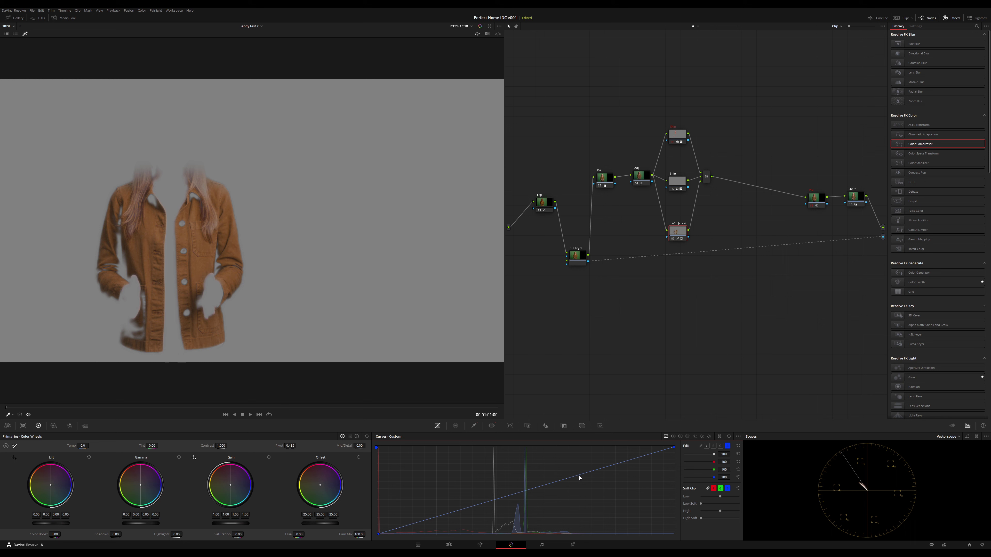
Step: Try blue and green curve adjustments on the jacket, then discard them
mouse_move(580, 478)
mouse_down()
mouse_move(583, 509)
mouse_move(570, 471)
mouse_up()
right_click(571, 470)
click(719, 446)
mouse_move(587, 475)
mouse_down()
mouse_move(594, 494)
mouse_move(582, 463)
mouse_up()
right_click(582, 463)
Step: Raise a blue-curve point and increase saturation to 55 for an olive-gold jacket
click(727, 446)
click(603, 469)
drag(603, 470, 612, 465)
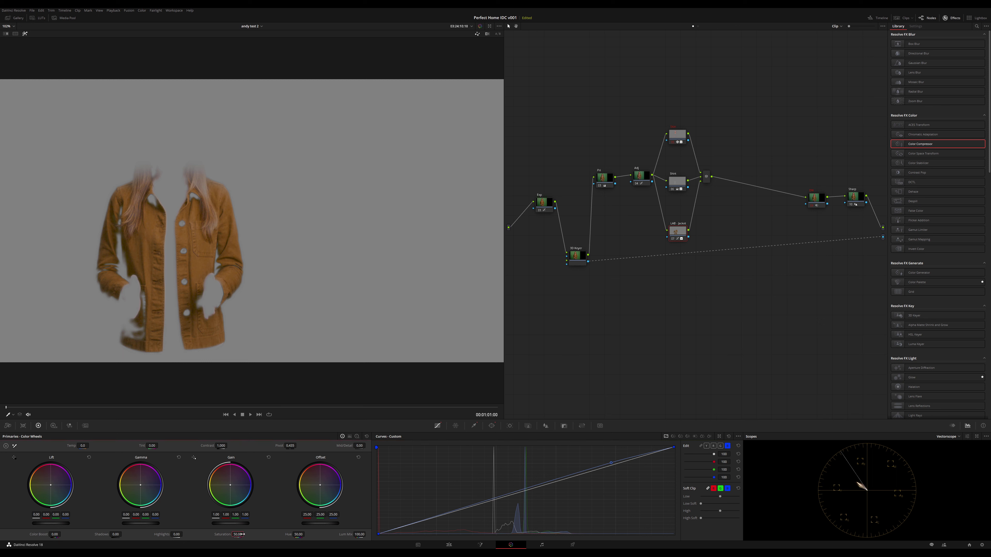
scroll(242, 534, up, 5)
Step: Return to the full image and compare the LAB - Jacket correction on and off
key(shift+h)
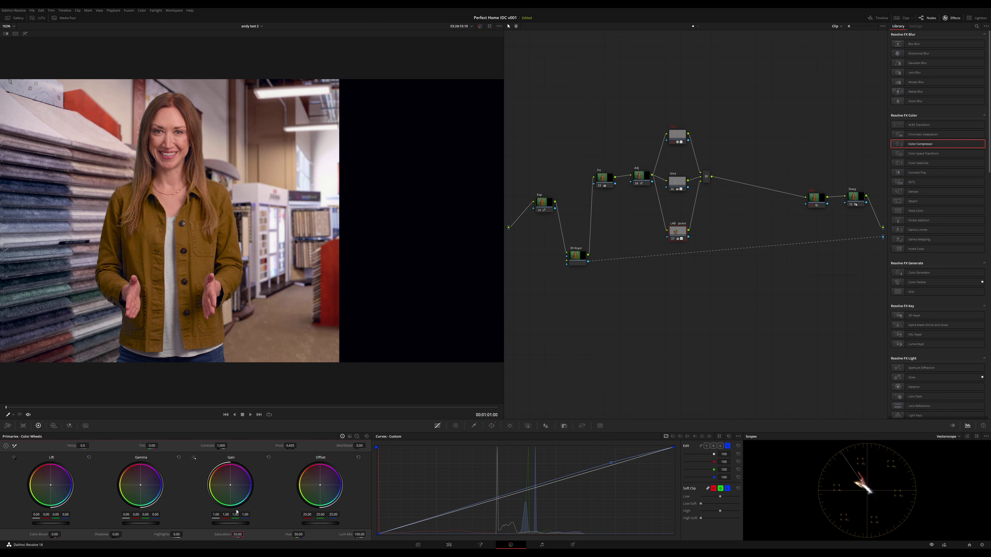
key(ctrl+d)
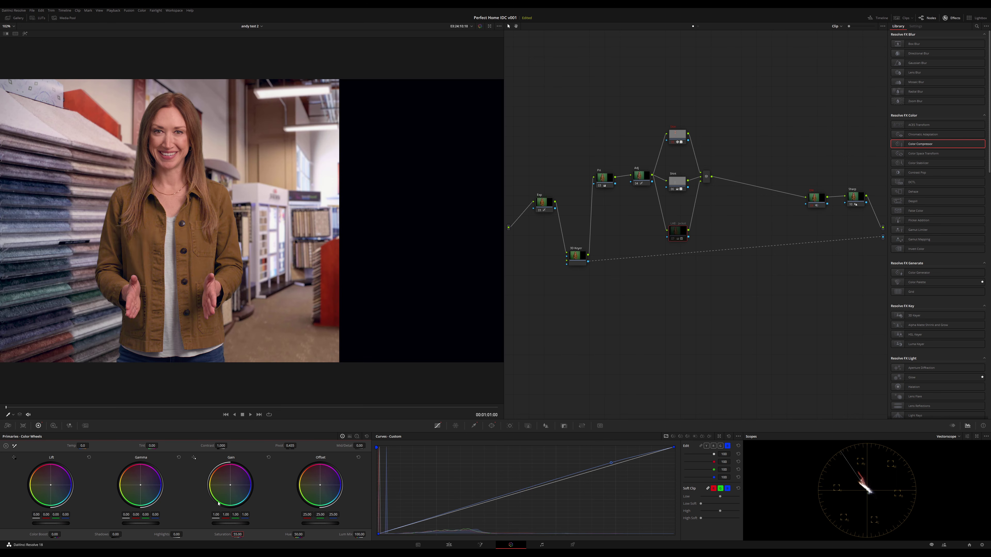
key(ctrl+d)
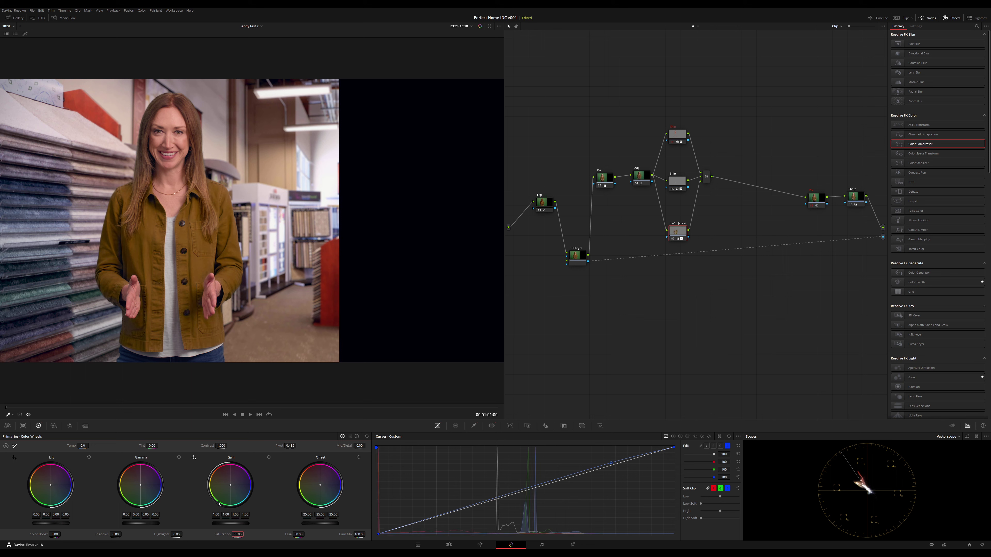
key(ctrl+d)
key(ctrl+d)
key(ctrl+d)
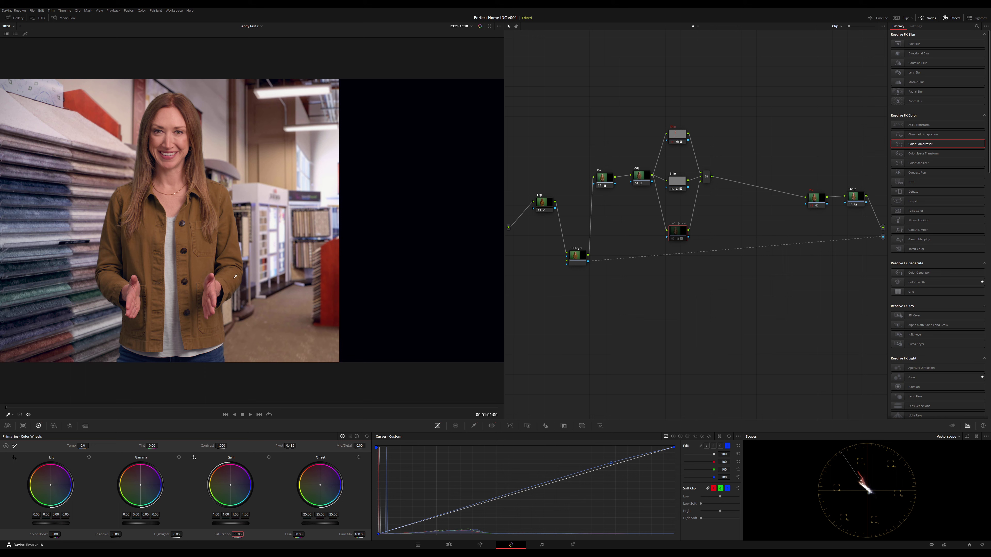
key(ctrl+d)
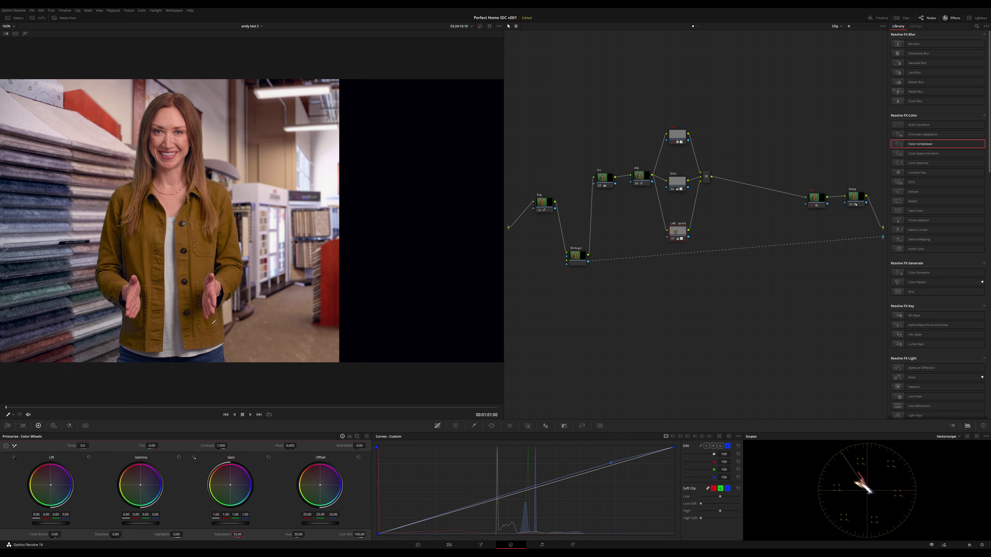
Step: Select the Skin, Shirt and Jacket nodes together and compare them toggled off and on
drag(682, 104, 711, 238)
key(ctrl+d)
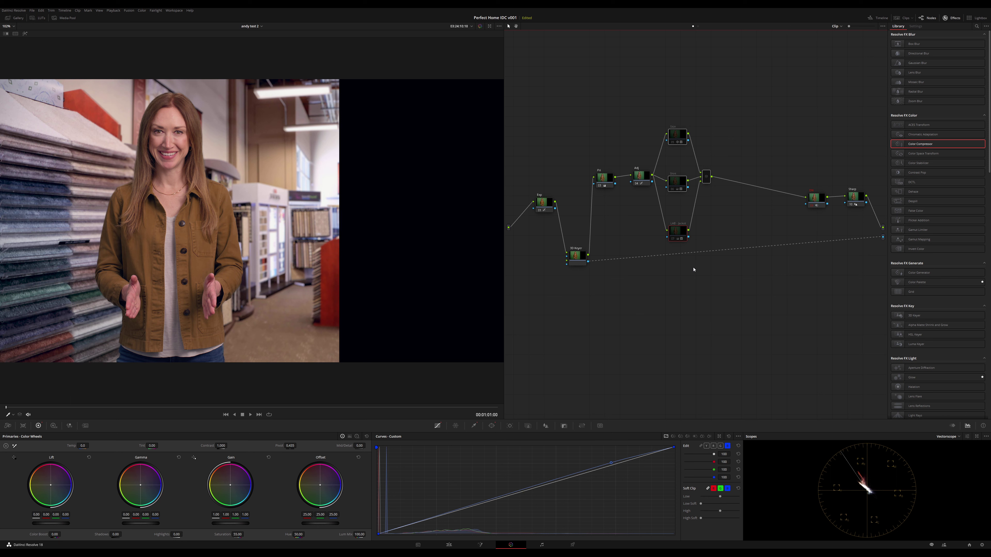
key(ctrl+d)
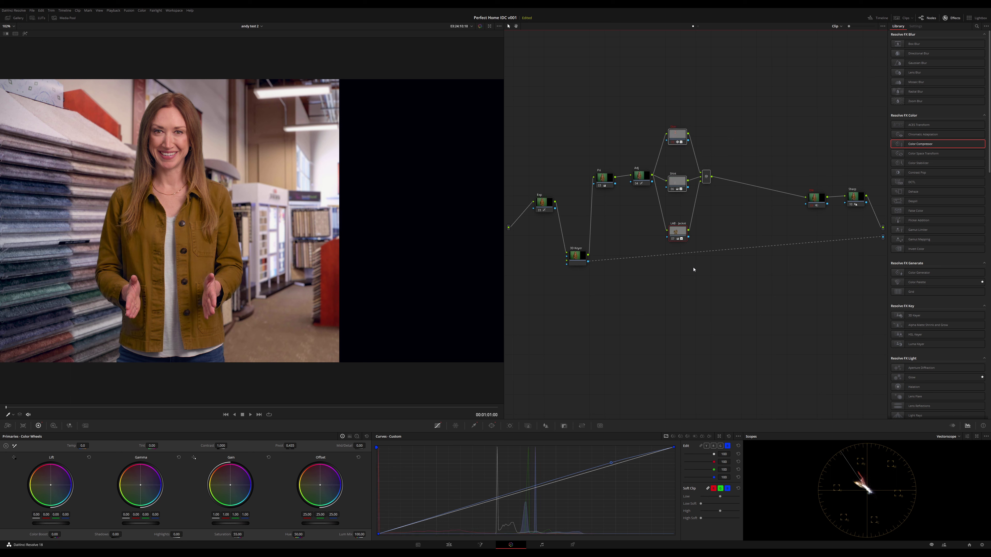
click(717, 281)
Step: Insert a new serial node after the mixer and lower its Shadows to about -5.70
click(706, 178)
key(alt+s)
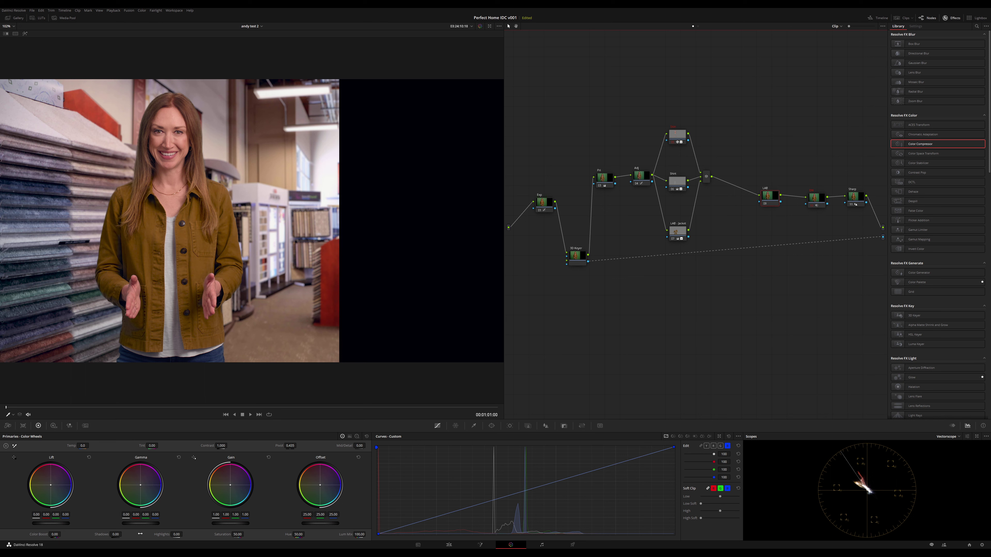
drag(140, 534, 141, 534)
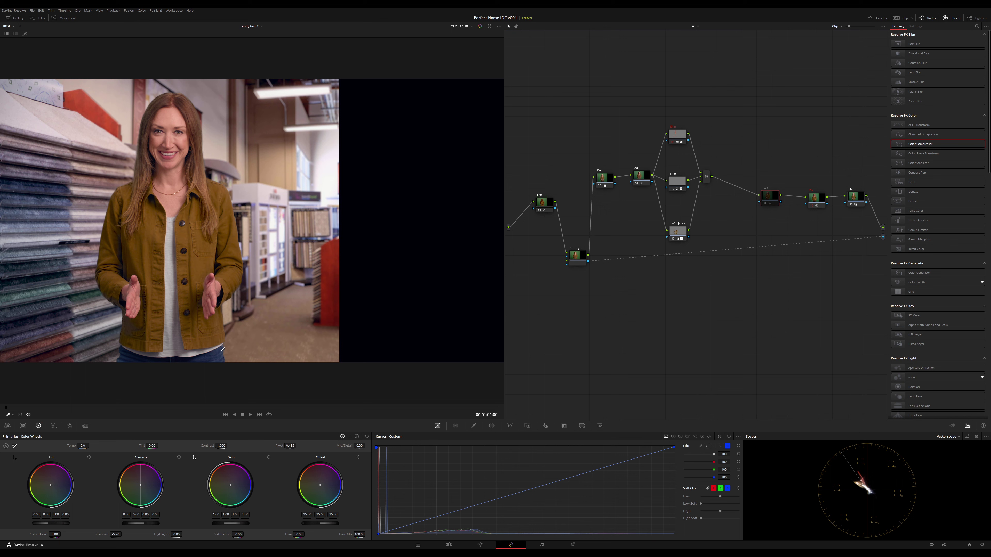
Step: Compare the Lab grade on and off, then raise the LAB - Jacket node's blue curve
key(ctrl+d)
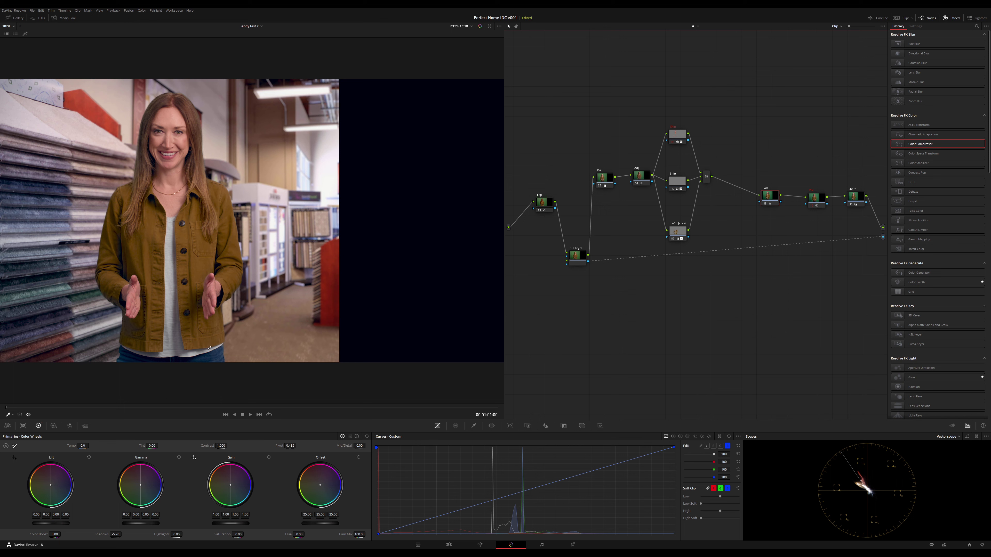
key(ctrl+d)
key(ctrl+d)
key(ctrl+d)
key(ctrl+d)
click(677, 230)
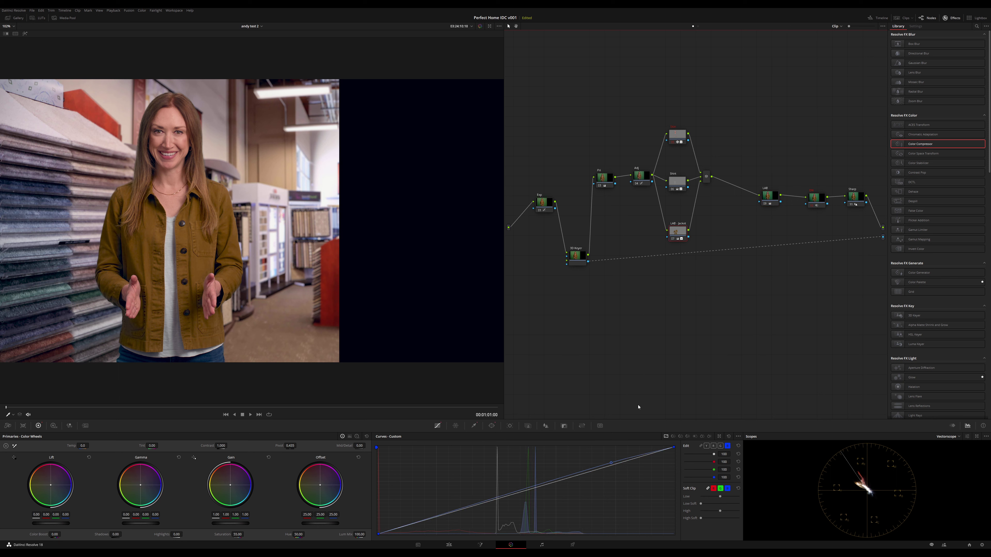
drag(611, 463, 607, 463)
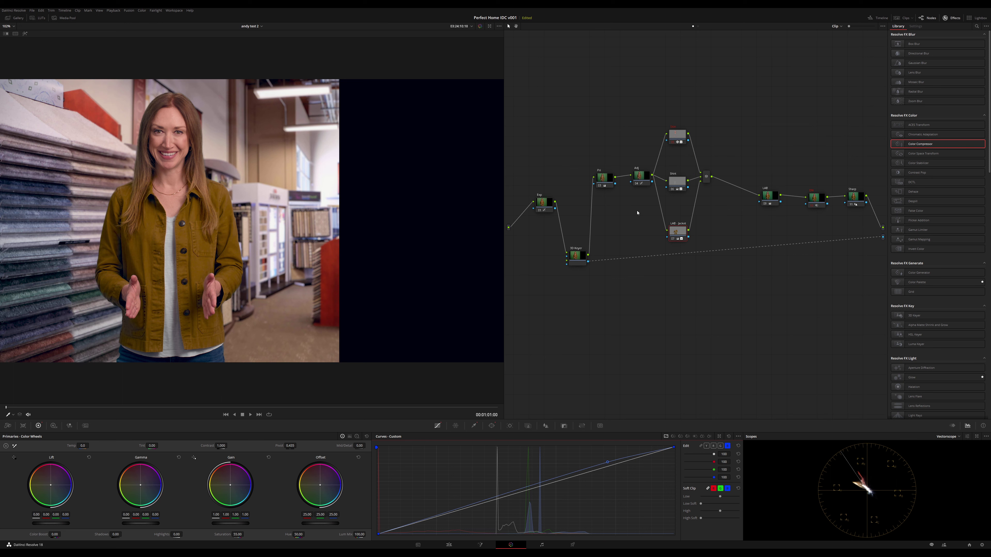
drag(568, 111, 632, 161)
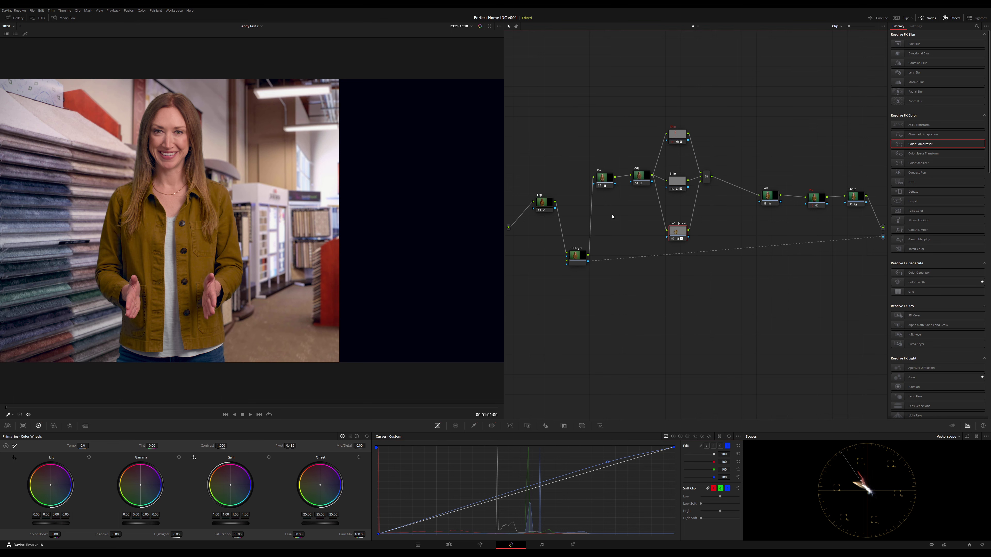
Step: Clean up the node graph, pull the 3D Keyer out, and add a Mask node before it
right_click(615, 408)
click(614, 380)
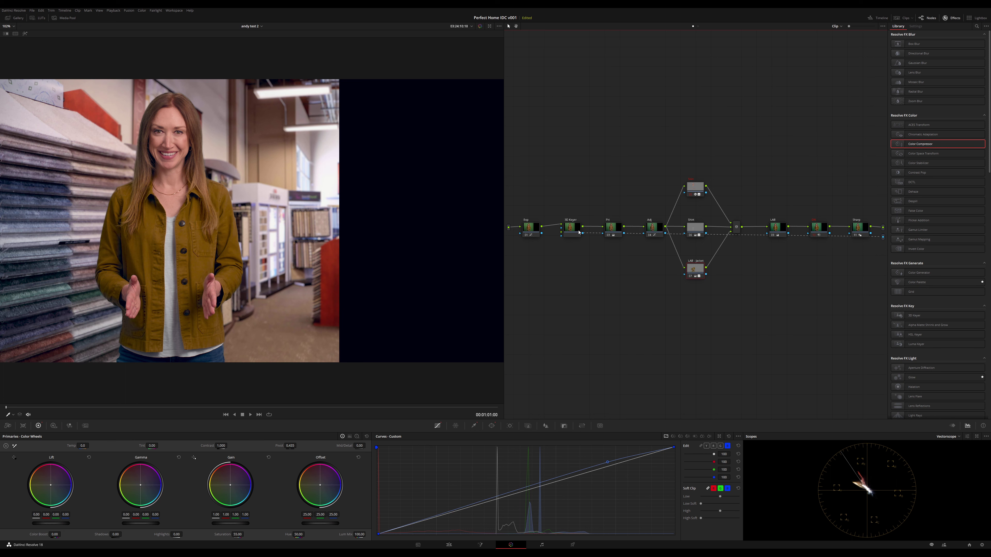
drag(579, 232, 574, 322)
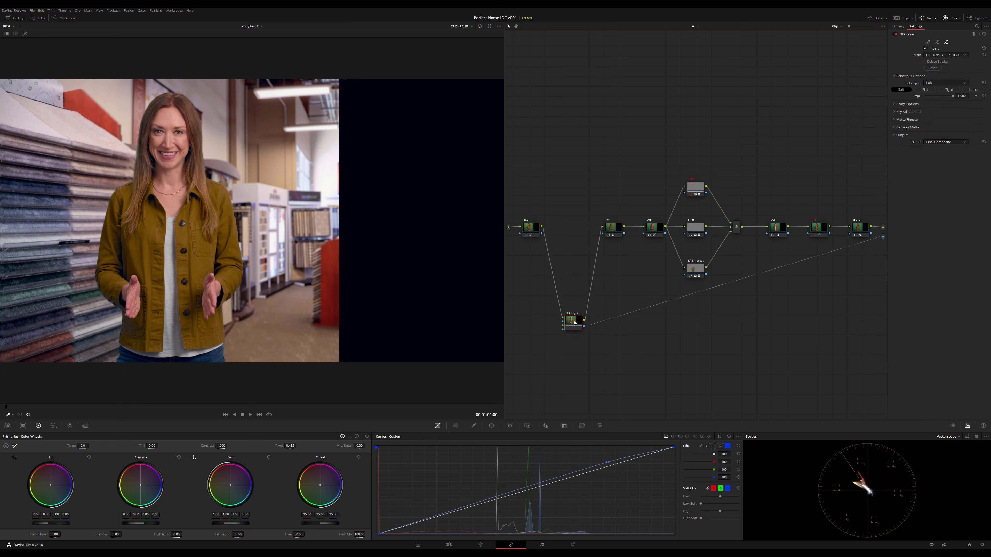
key(shift+s)
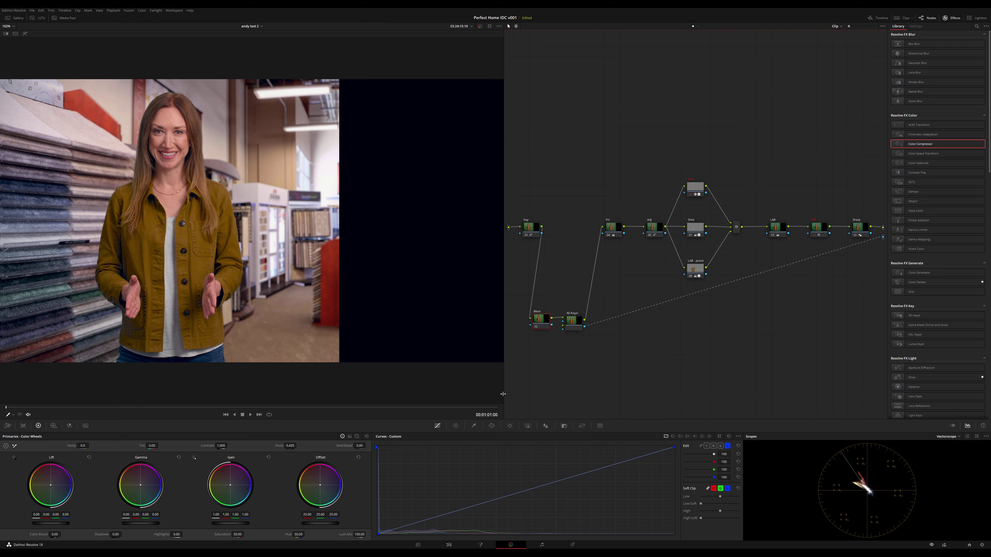
Step: Check the 3D Keyer's garbage matte options and nudge the Mask and keyer nodes into place
click(577, 327)
click(907, 128)
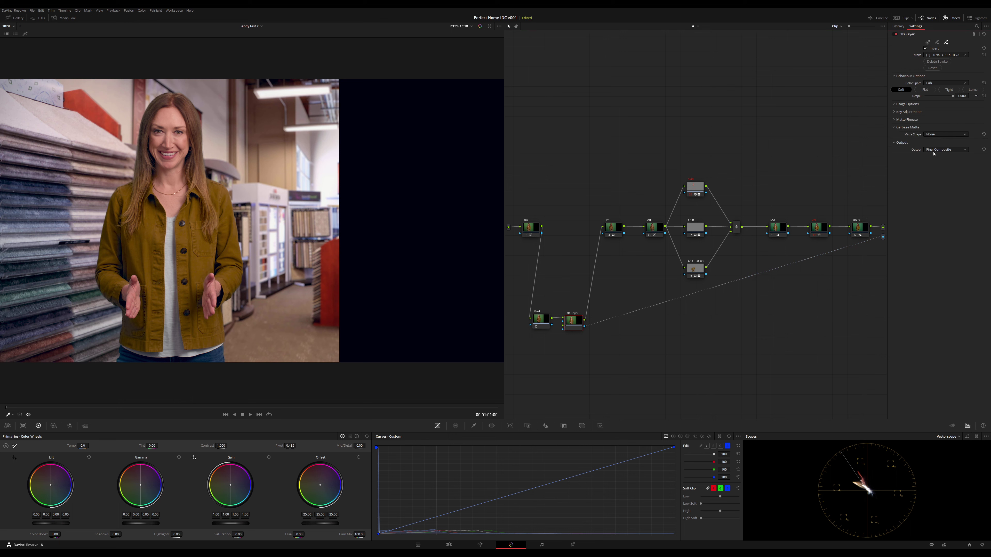
click(913, 128)
drag(574, 322, 544, 320)
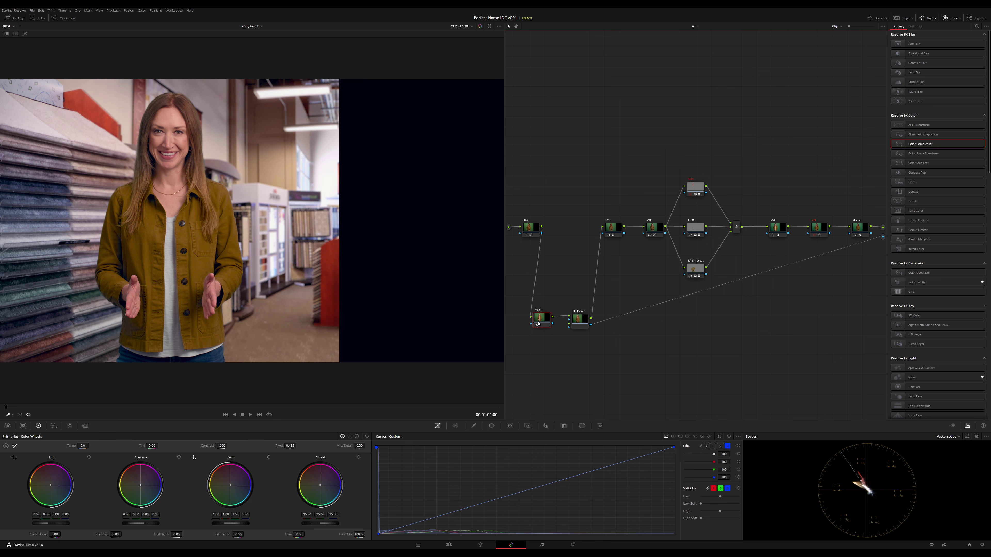
Step: Add a box window to the Mask node and stretch it around the host on all sides
click(491, 425)
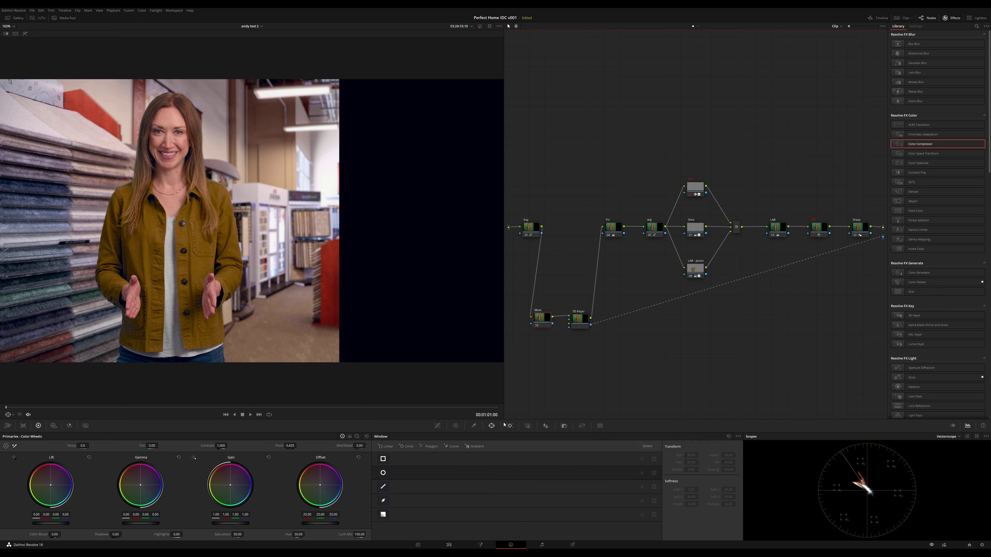
scroll(224, 229, down, 3)
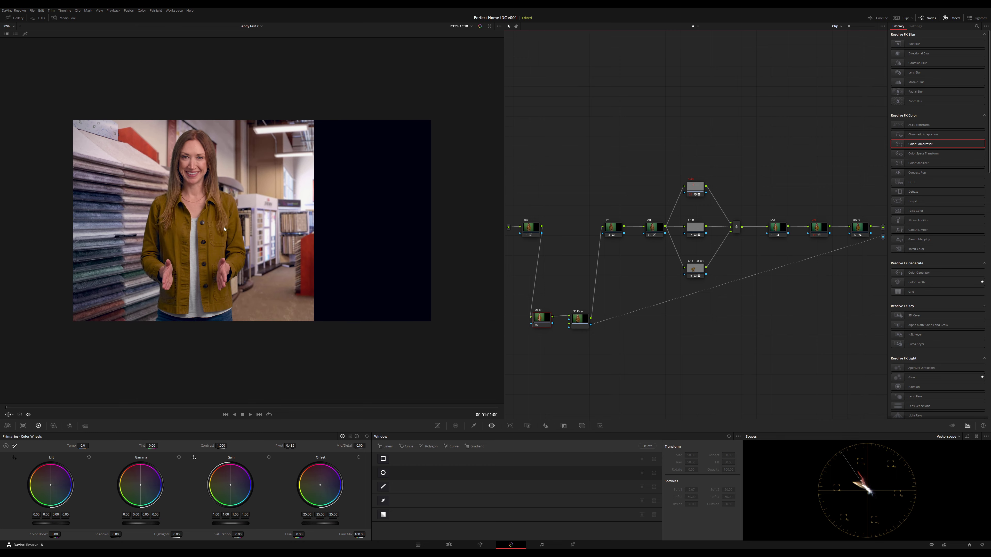
click(383, 459)
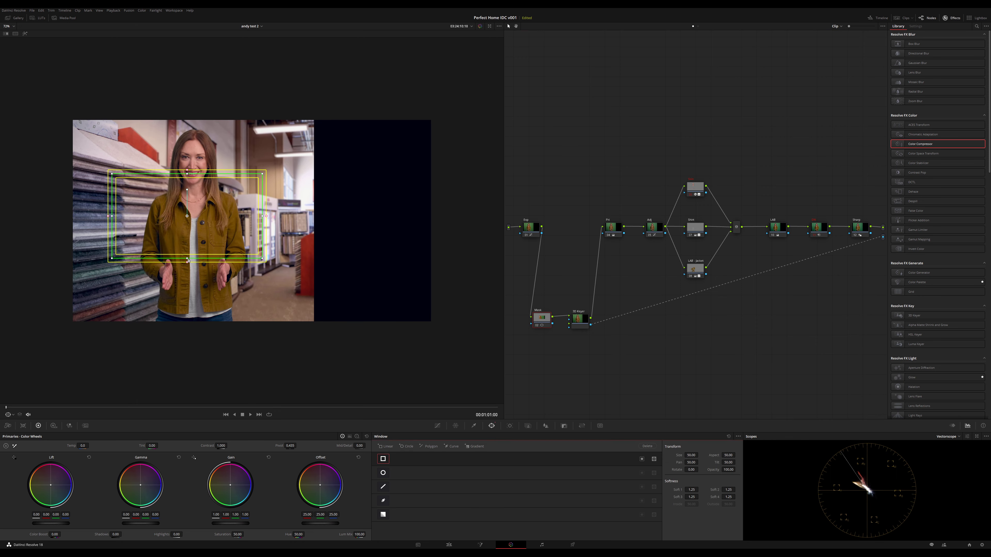
drag(187, 260, 185, 344)
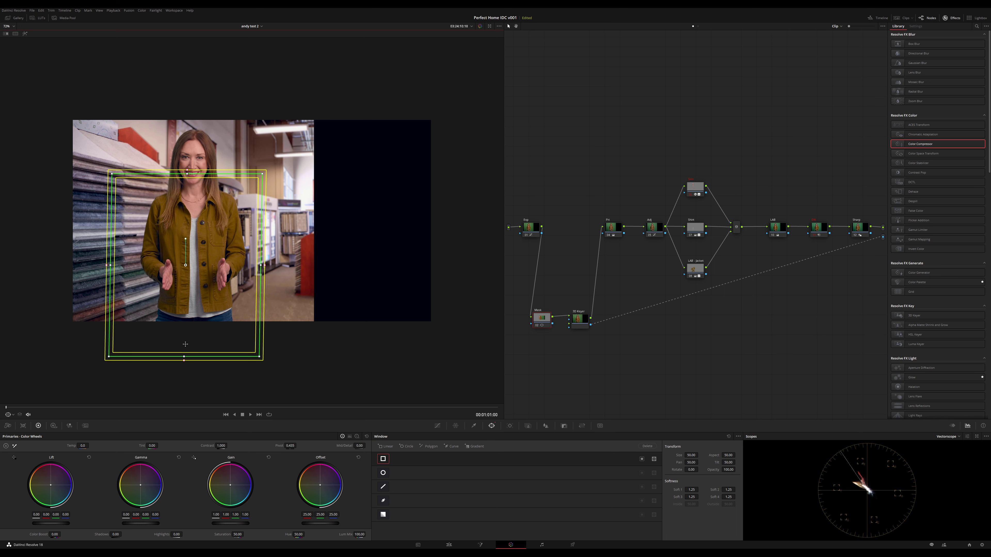
drag(110, 267, 58, 268)
drag(162, 176, 164, 102)
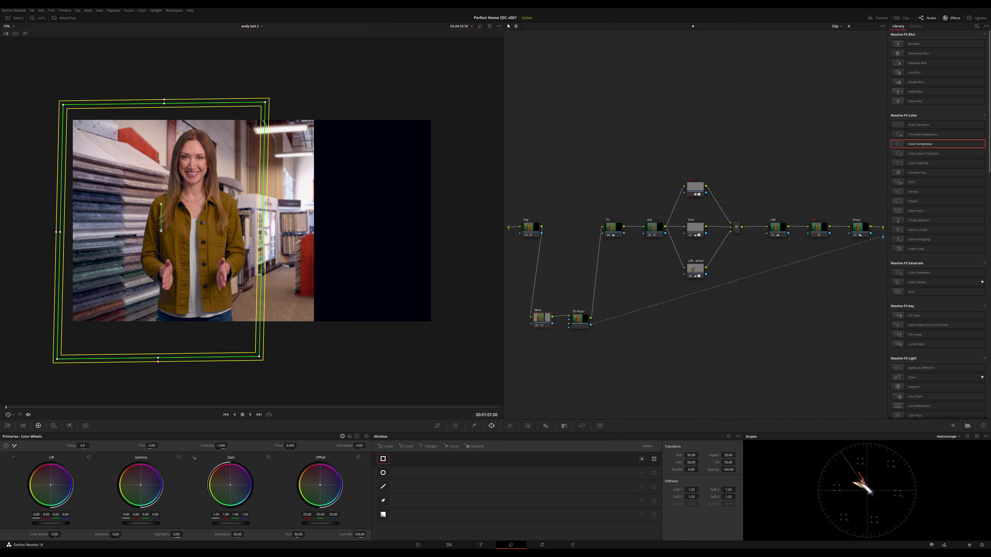
drag(266, 233, 303, 228)
Step: Fine-tune the box's top edge and feed the mask into the 3D Keyer's key input
drag(182, 102, 183, 103)
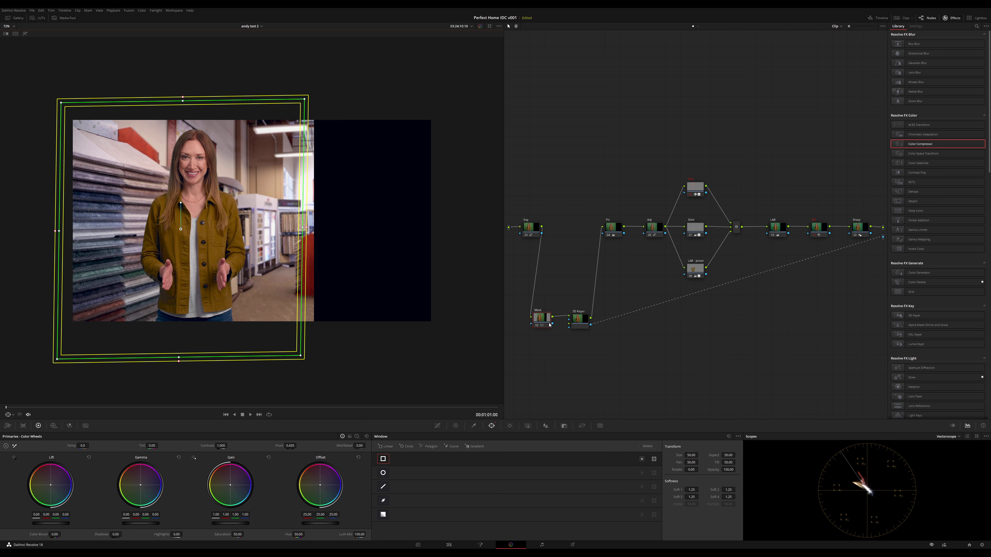
click(571, 322)
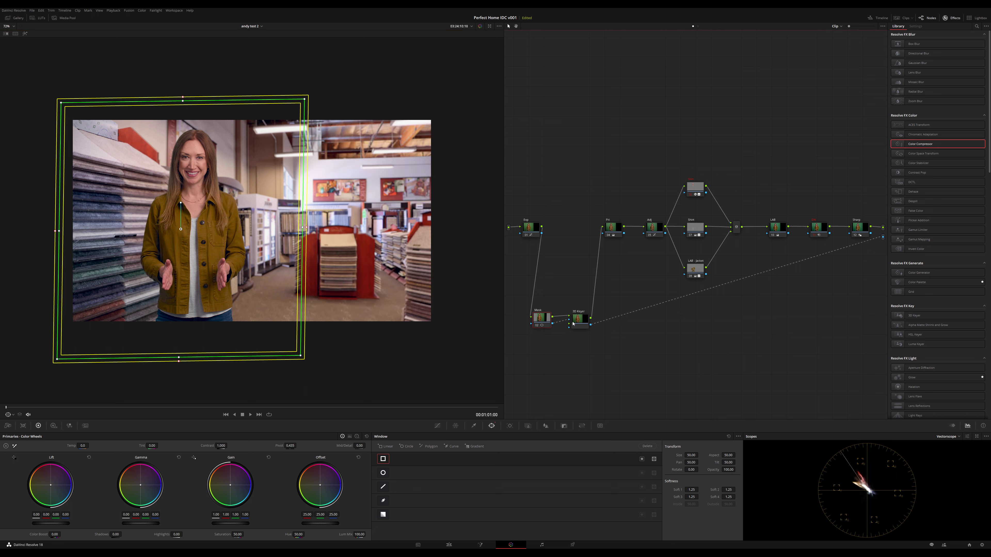
click(588, 324)
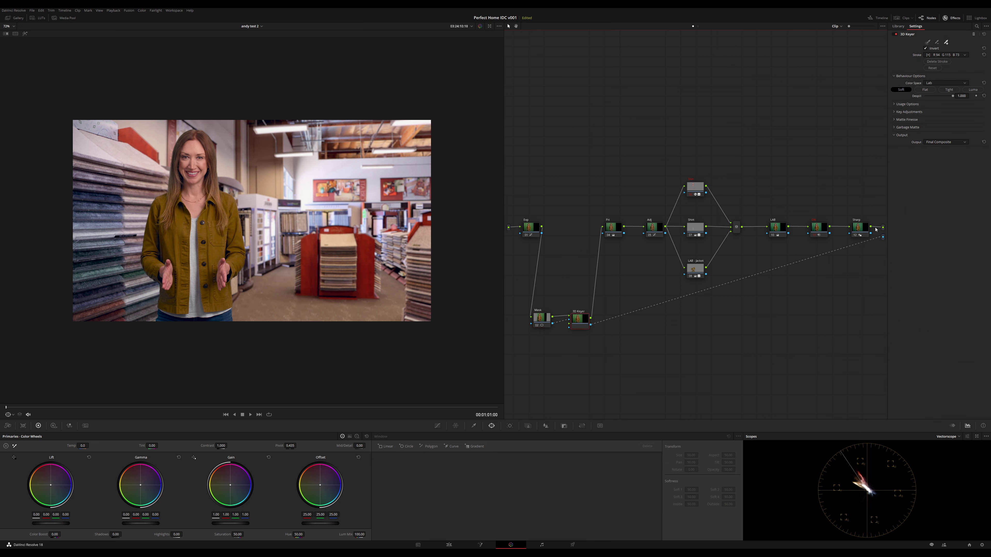
click(861, 227)
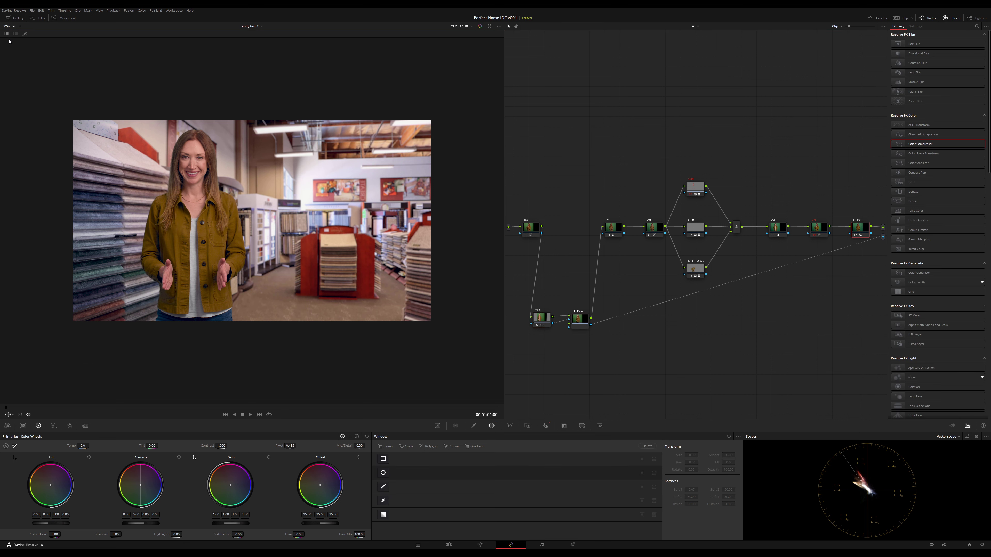
key(shift+z)
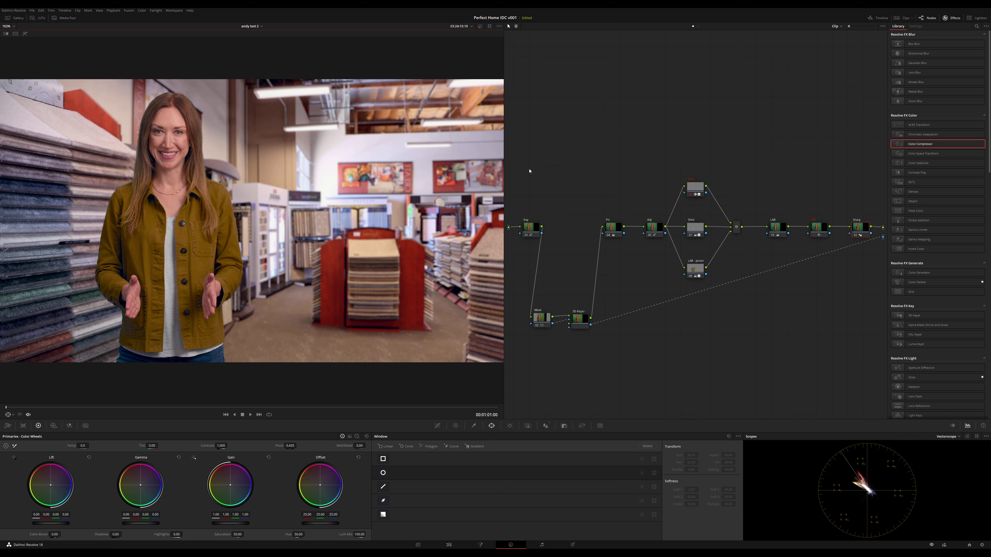
drag(539, 119, 871, 369)
click(818, 350)
key(shift+d)
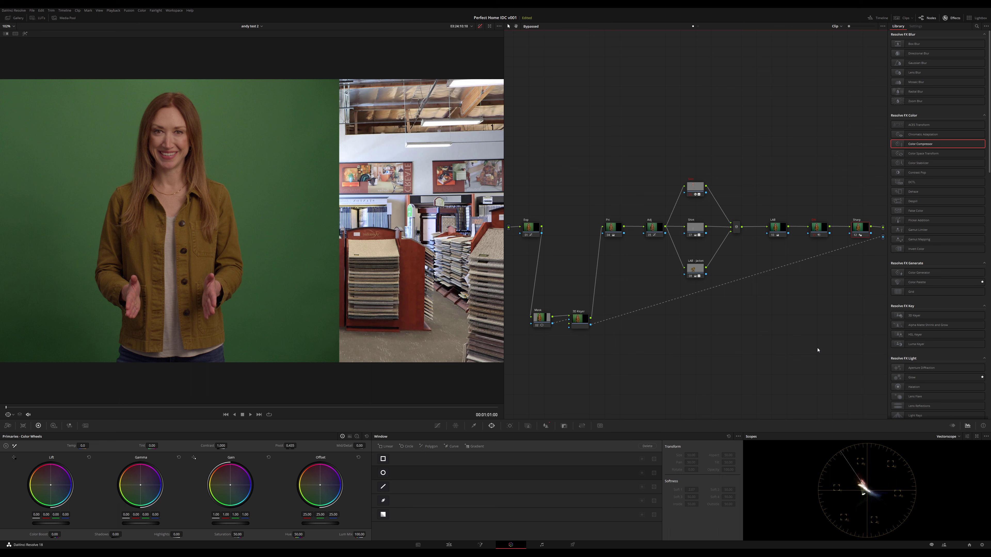
key(shift+d)
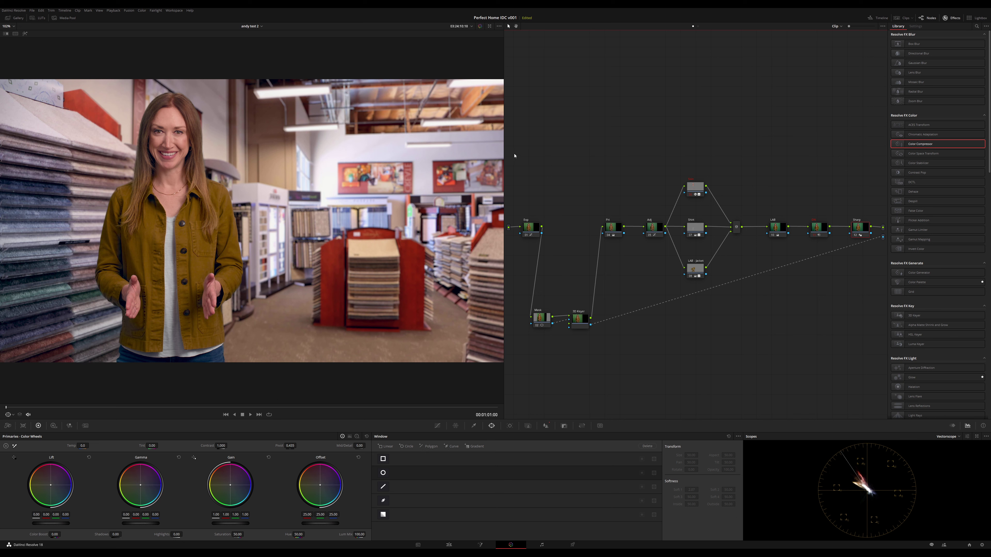
drag(514, 156, 864, 335)
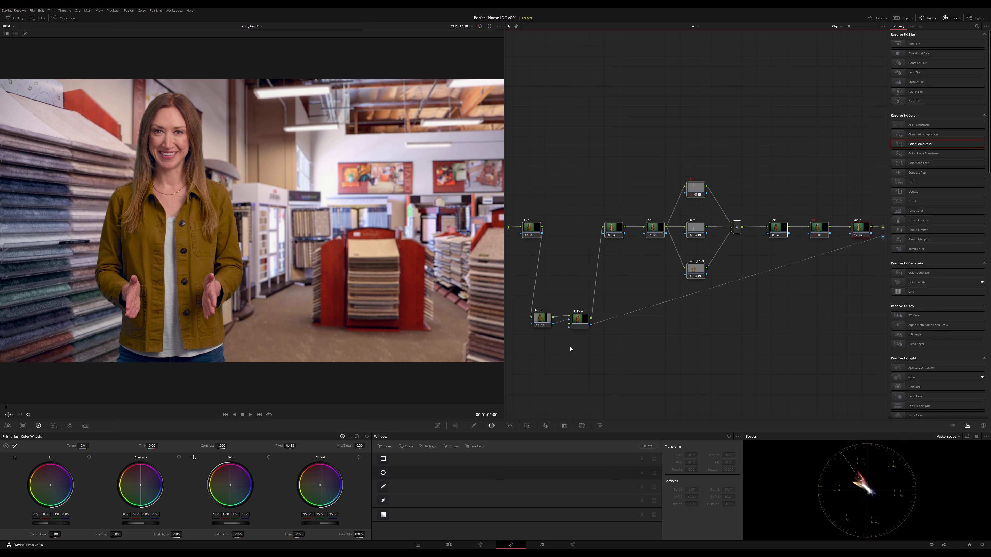
key(ctrl+d)
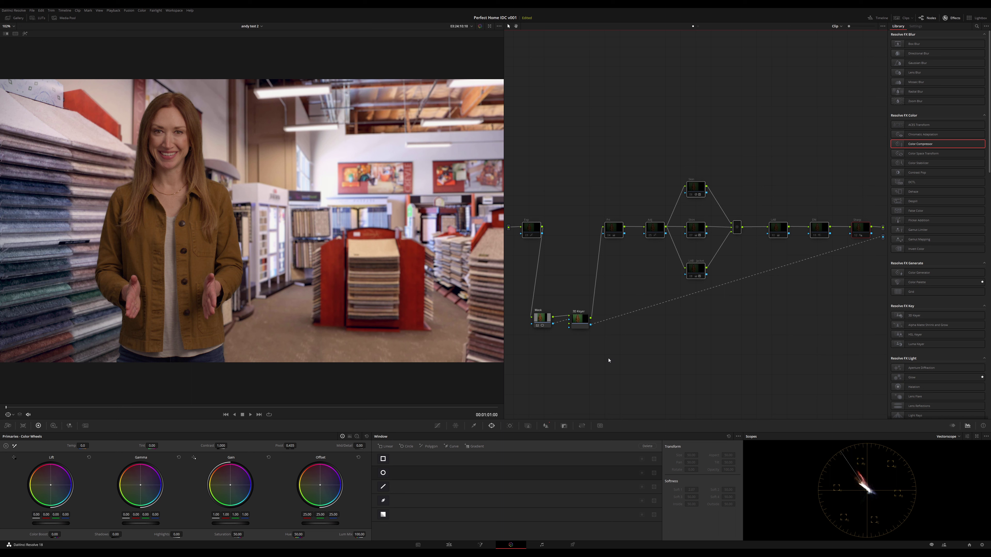
key(ctrl+d)
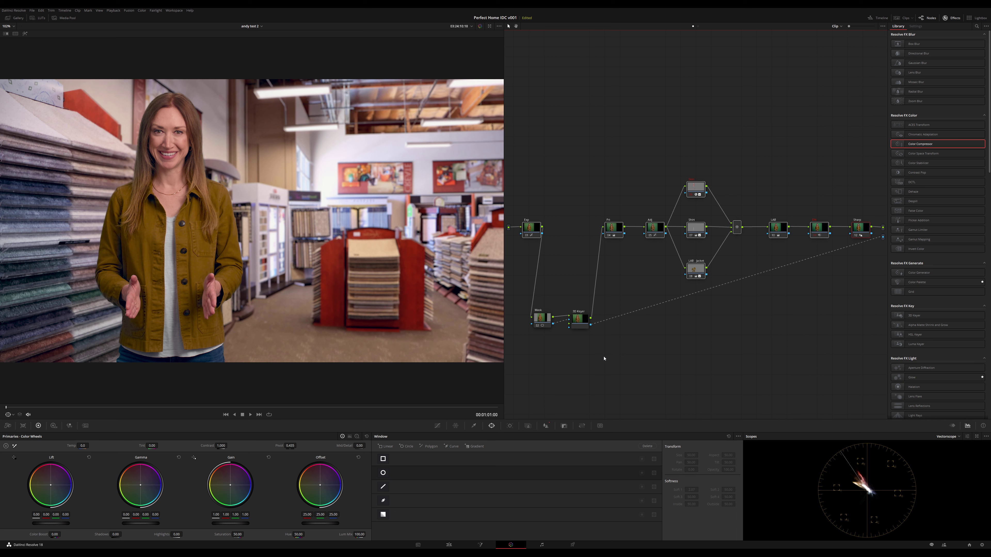
Step: Reposition the Mask and 3D Keyer nodes, select the Sharp node, and save the project
click(614, 359)
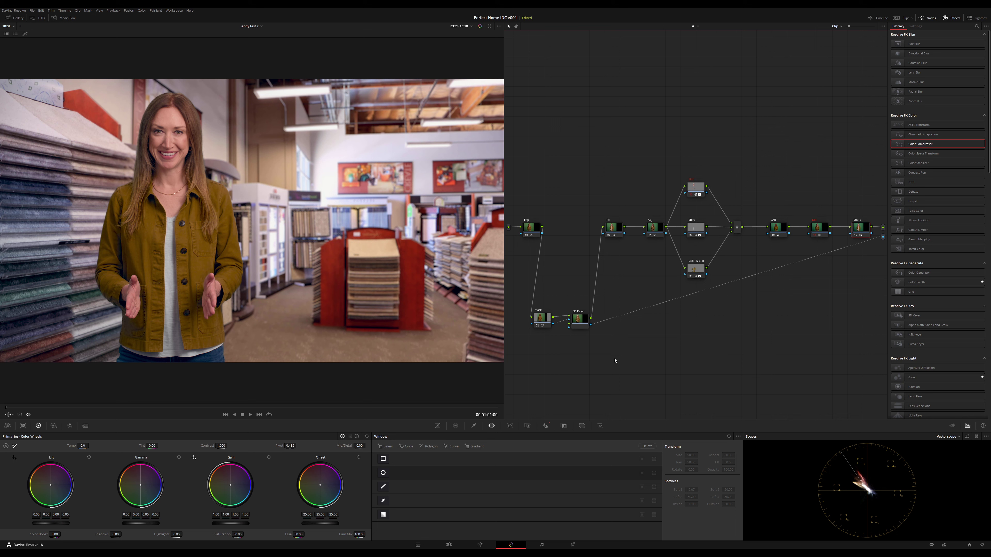
drag(614, 361, 549, 319)
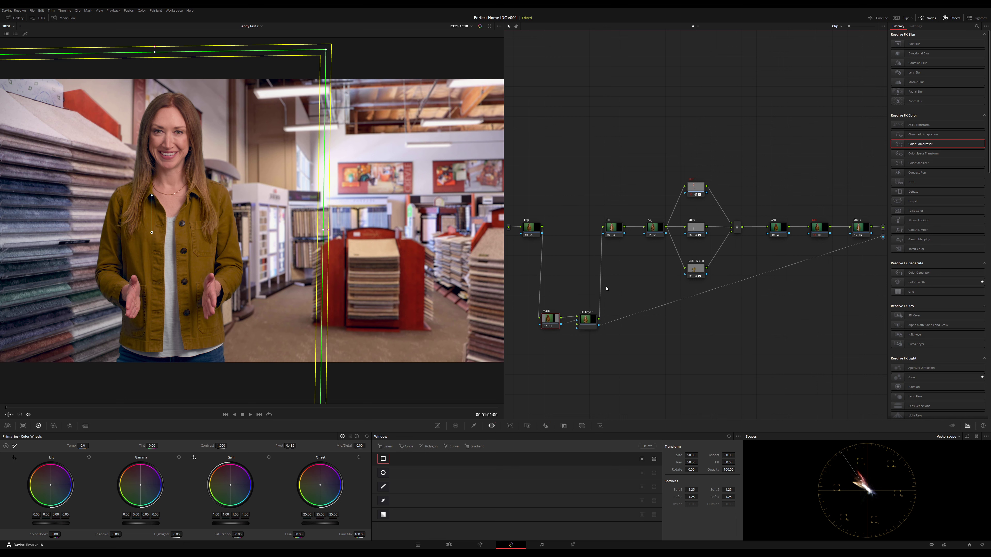
click(859, 228)
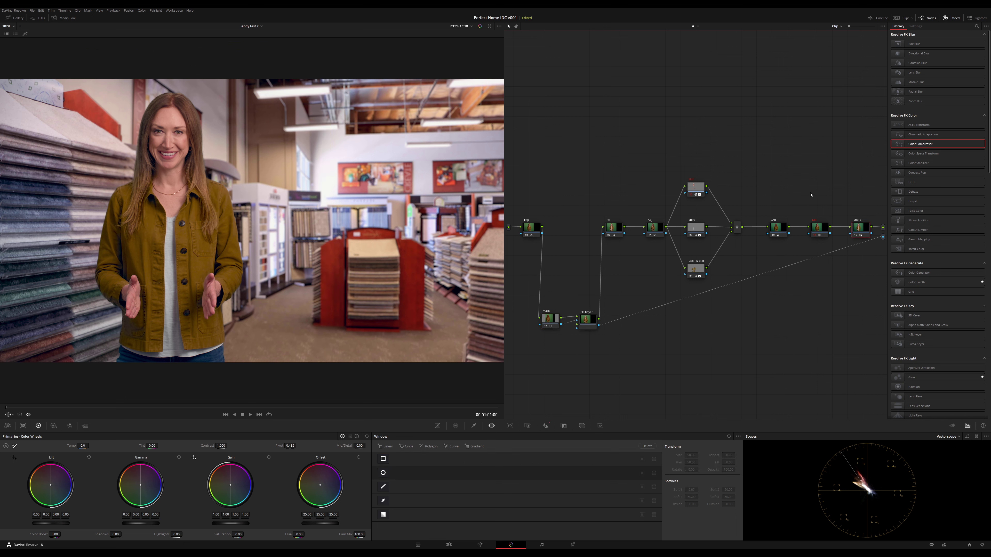
key(ctrl+s)
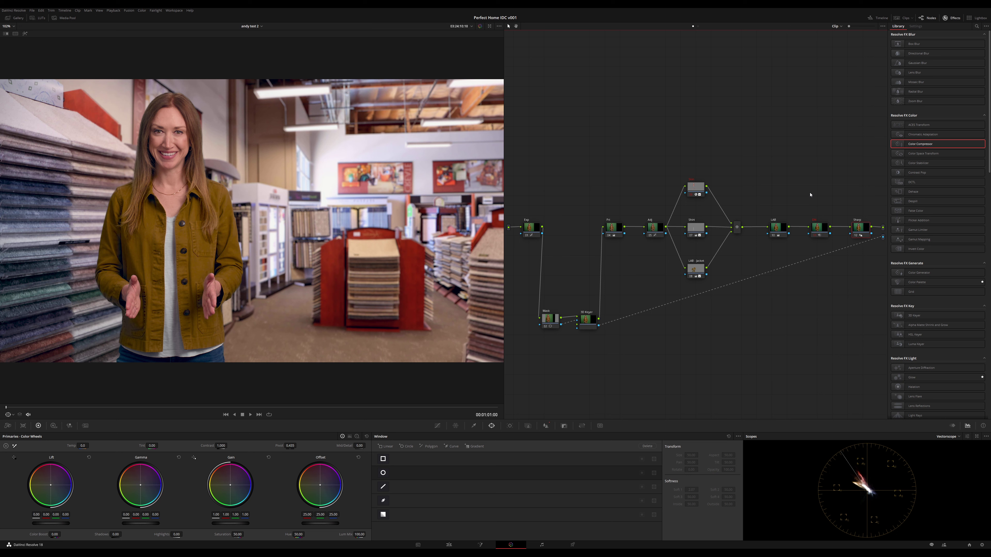